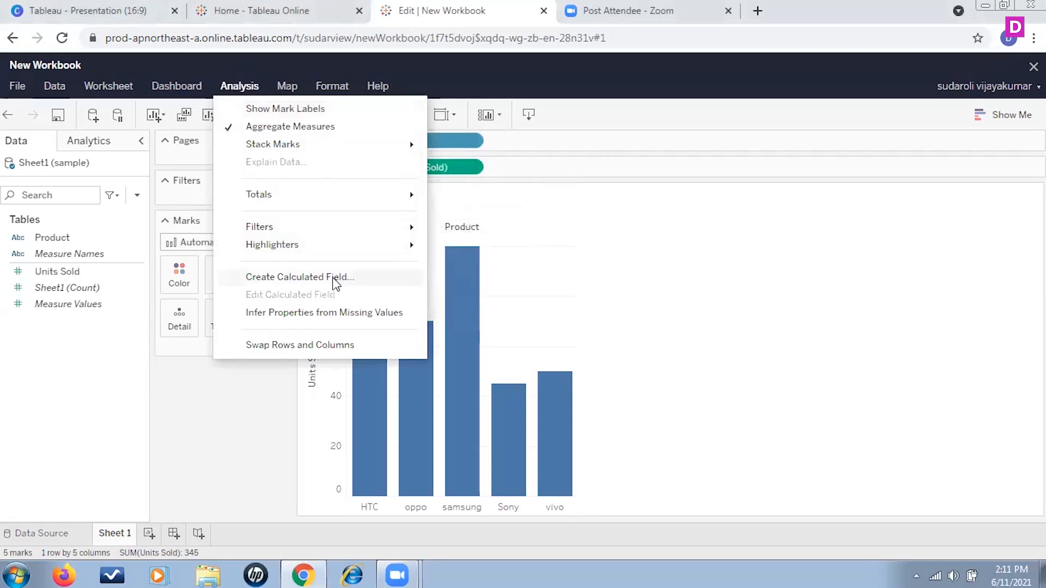
Create a calculated field named avg with the formula avg([Units Sold])
left_click(299, 277)
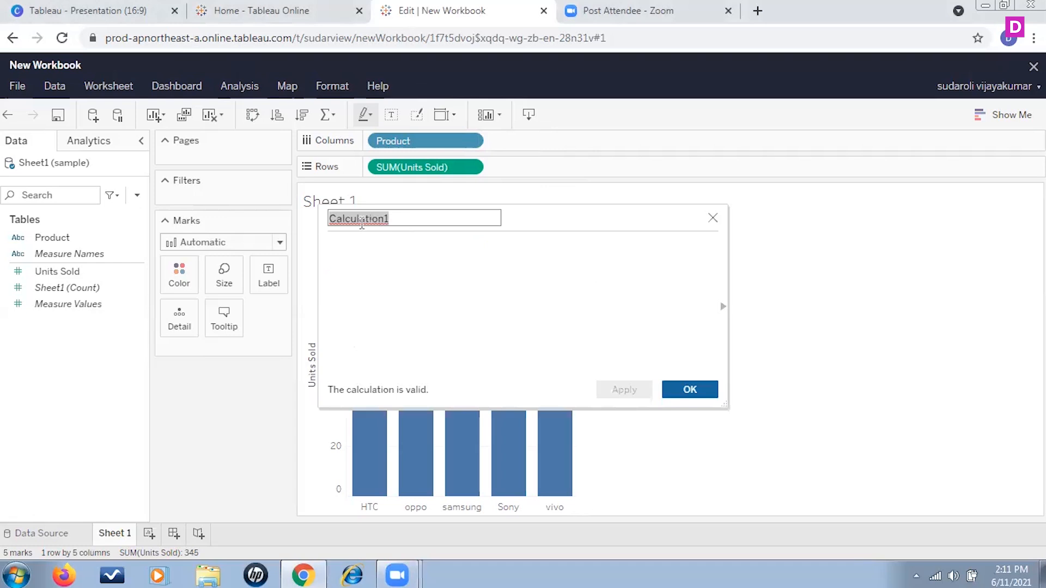
type("avg")
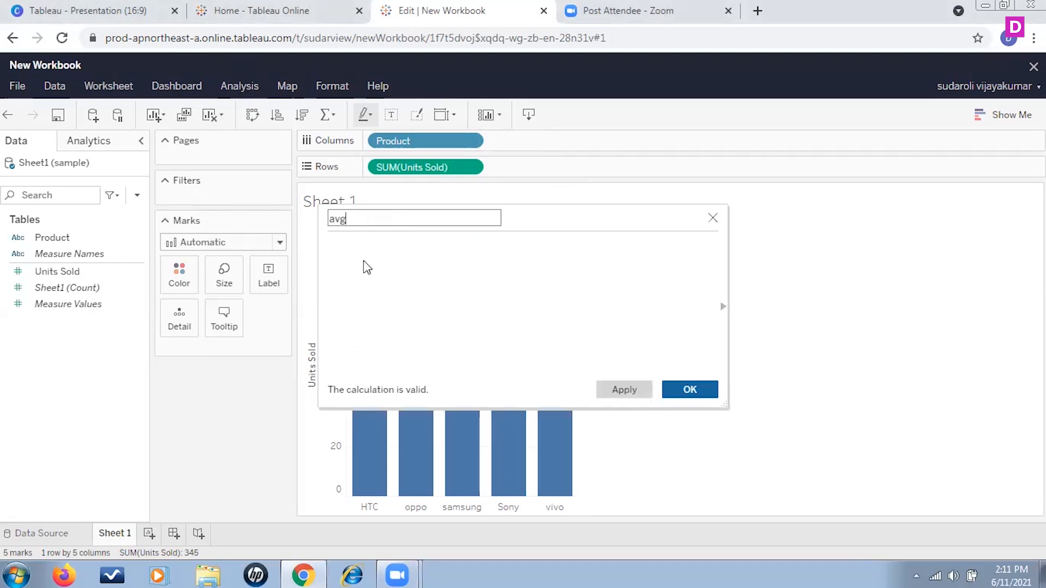
key("Tab")
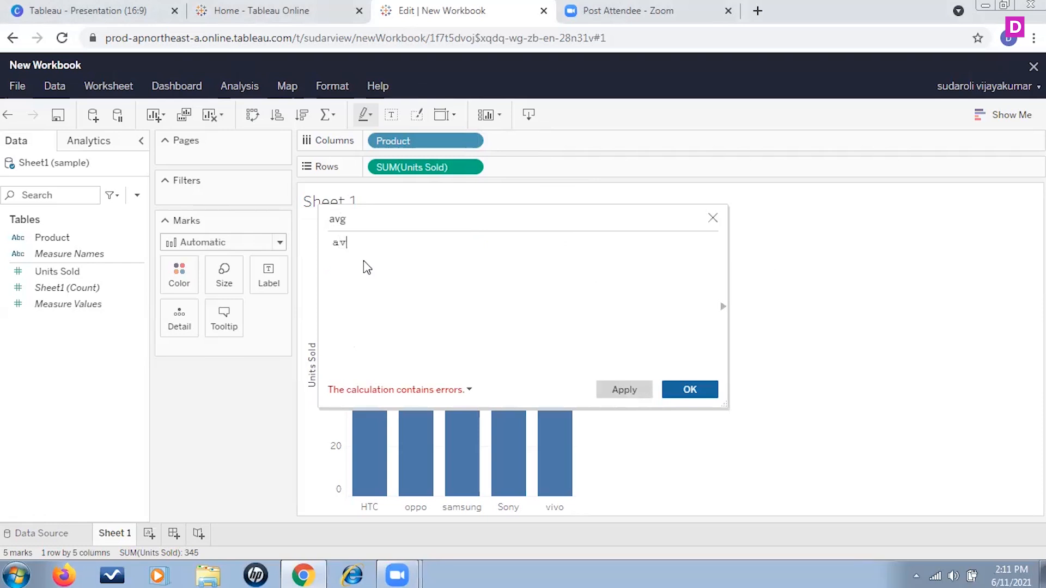
type("avg (")
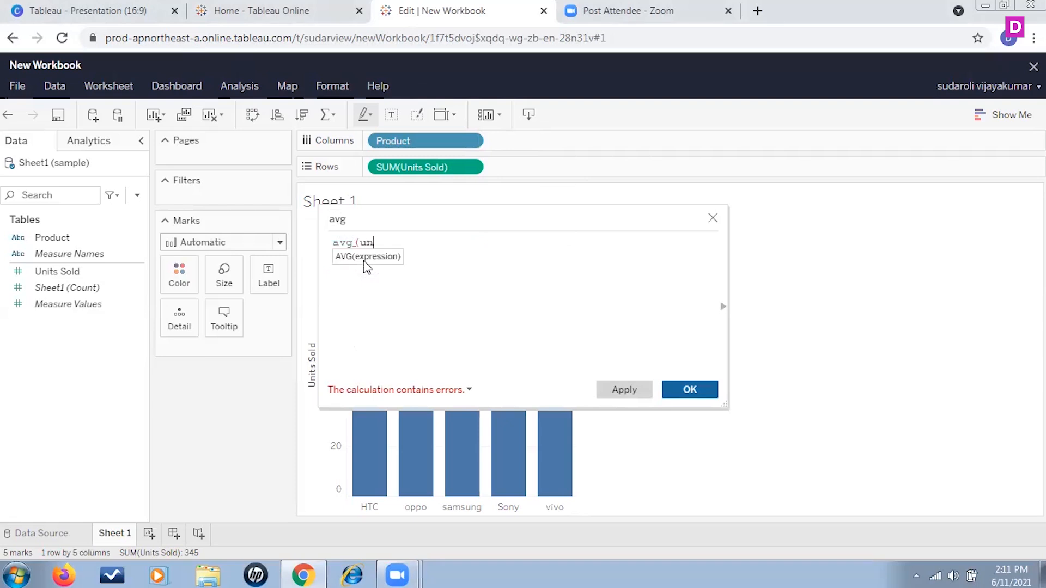
type("units")
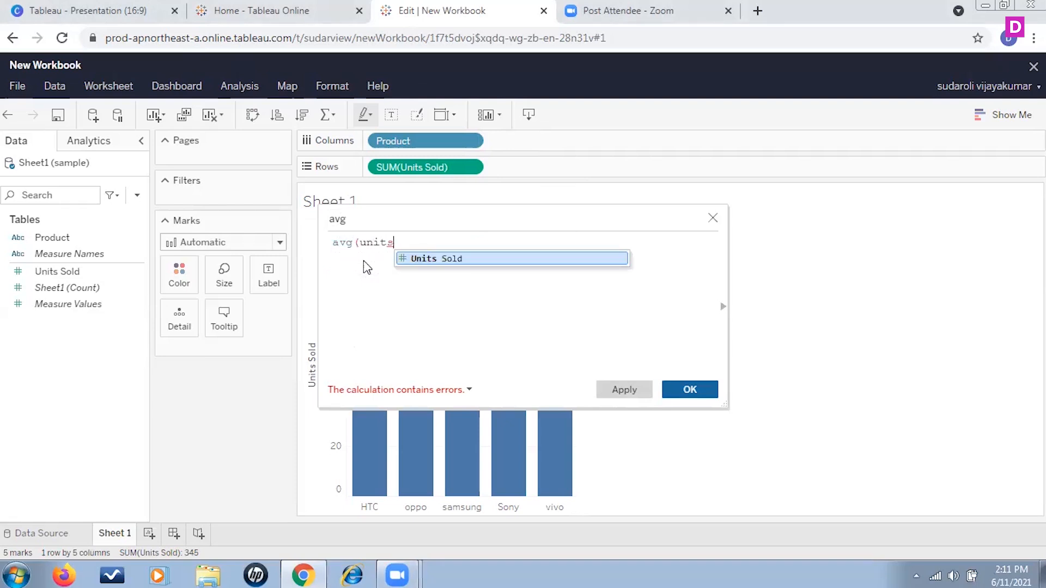
left_click(444, 258)
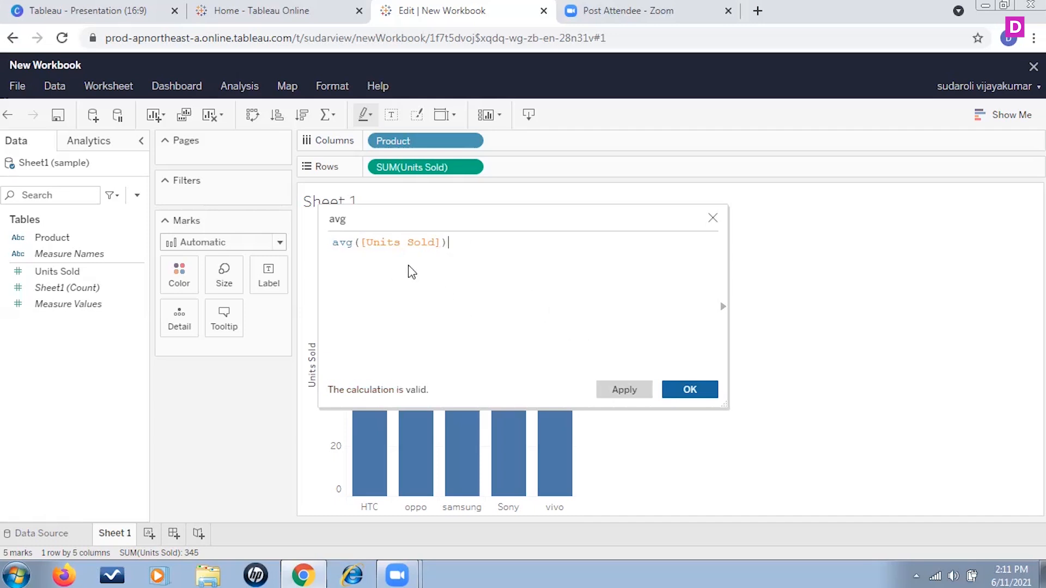
left_click(699, 395)
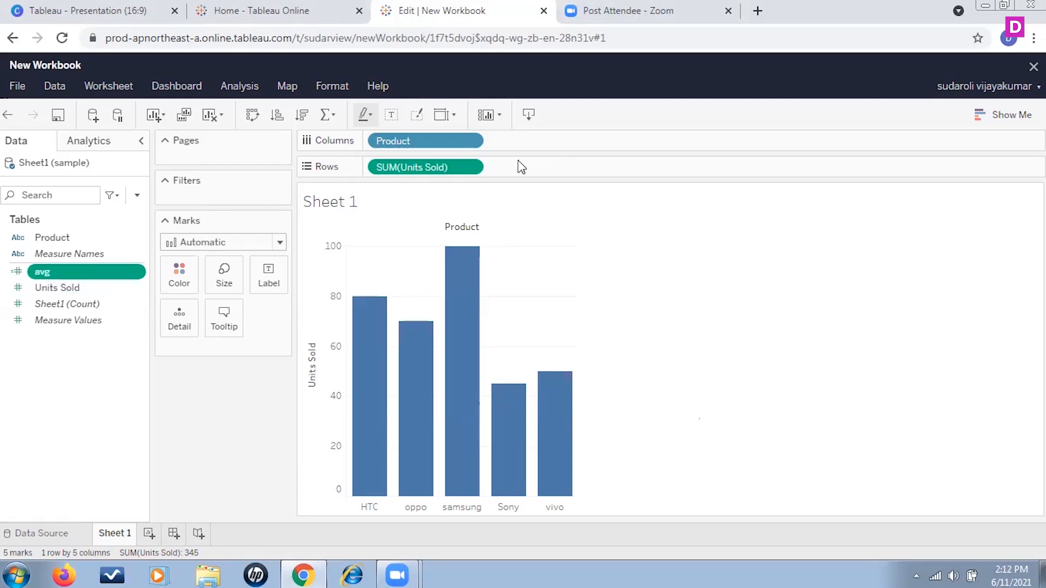
Replace SUM(Units Sold) on the Rows shelf with the avg calculated field
left_click(475, 168)
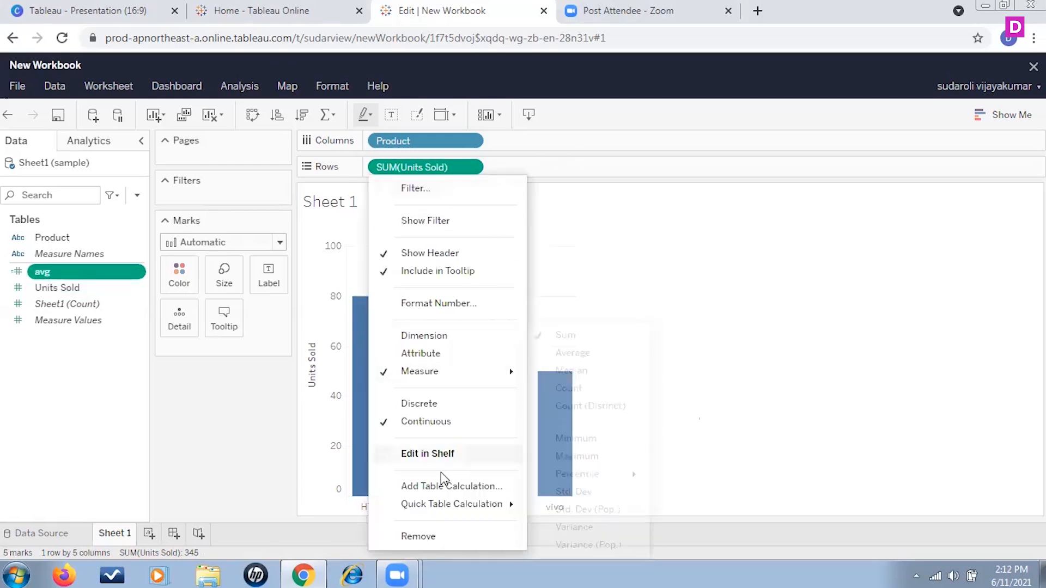
left_click(424, 537)
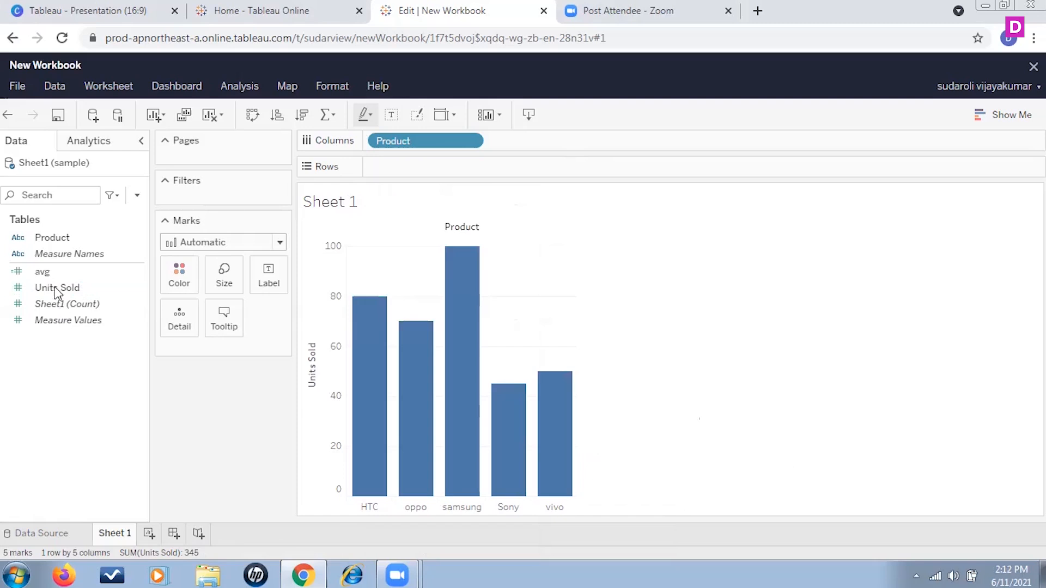
left_click_drag(42, 271, 422, 167)
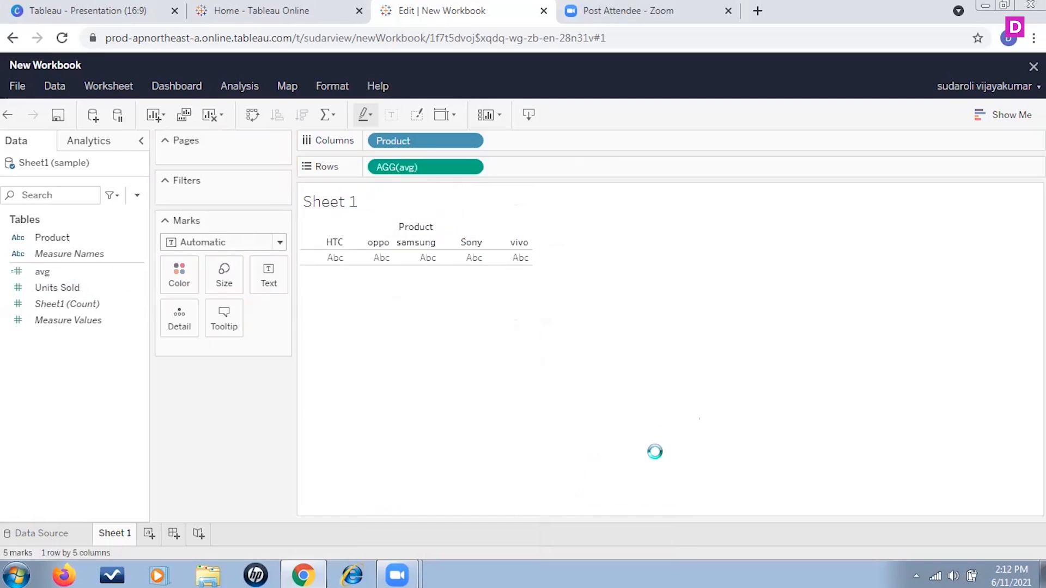
mouse_move(374, 425)
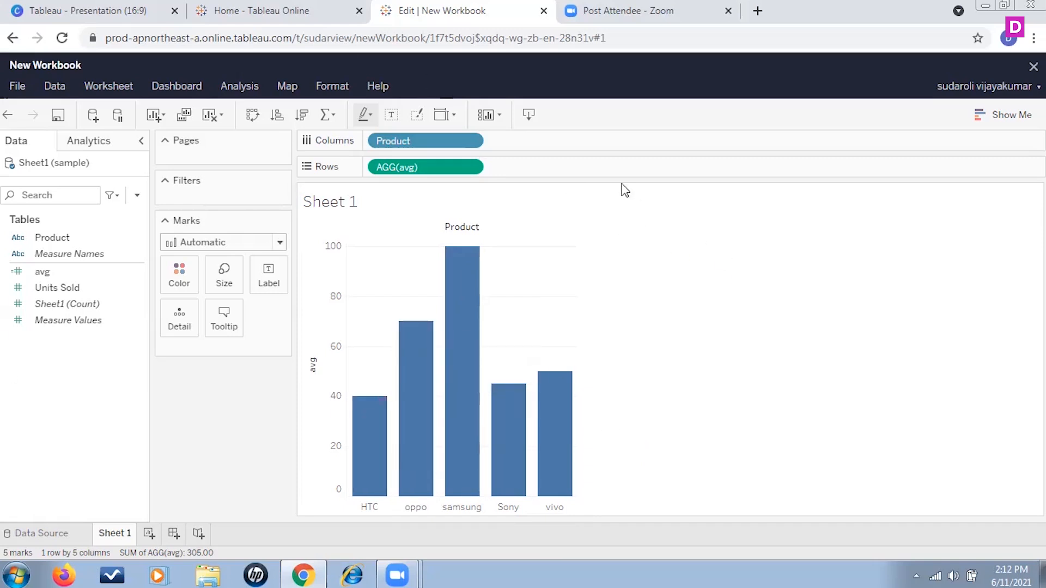
Close the workbook without saving the changes
left_click(16, 87)
left_click(16, 87)
left_click(17, 88)
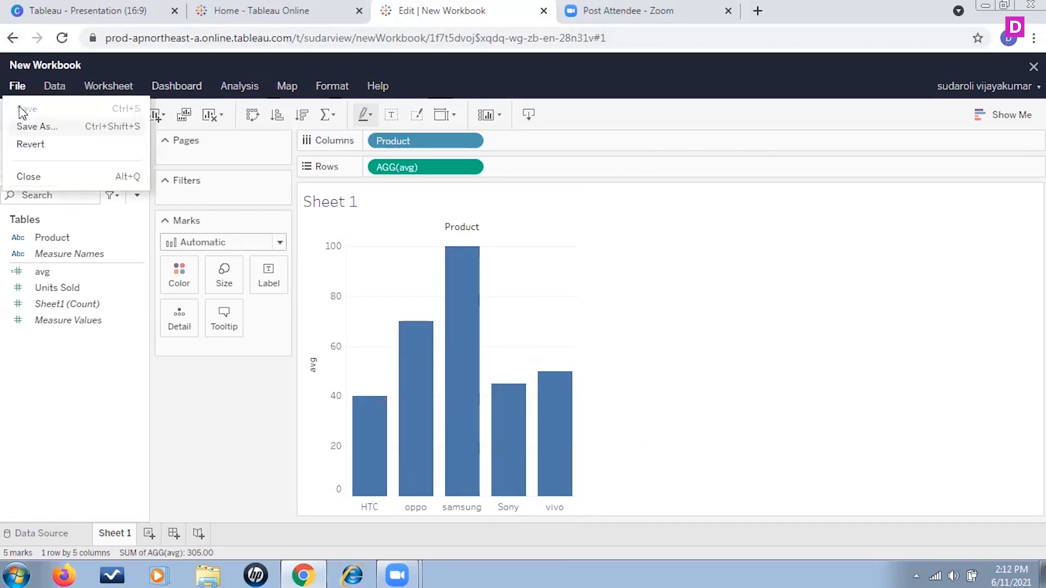
left_click(34, 179)
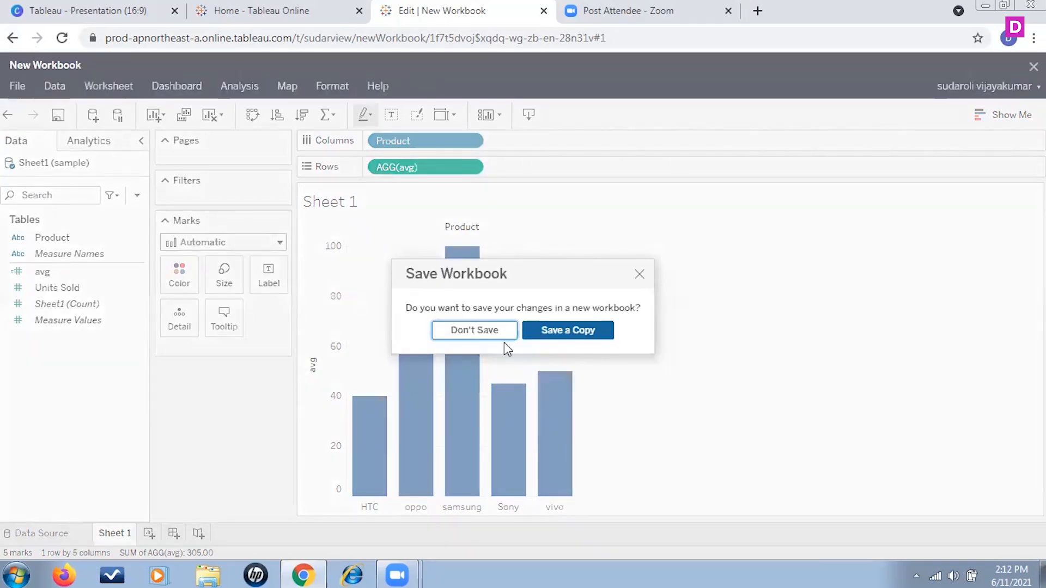
left_click(500, 333)
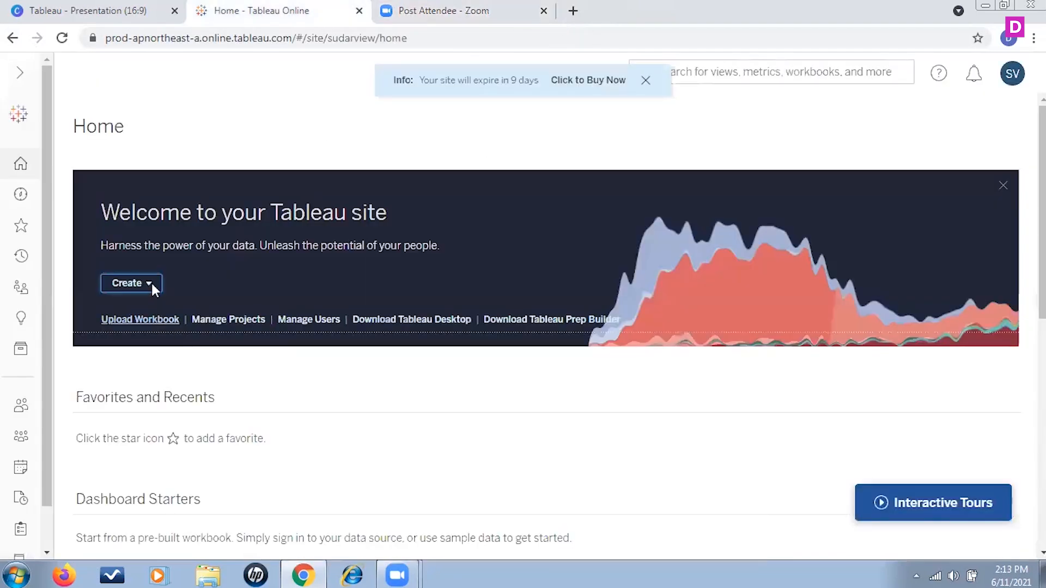
Create a new workbook and connect it to the attr Excel file uploaded from the Documents library
left_click(152, 285)
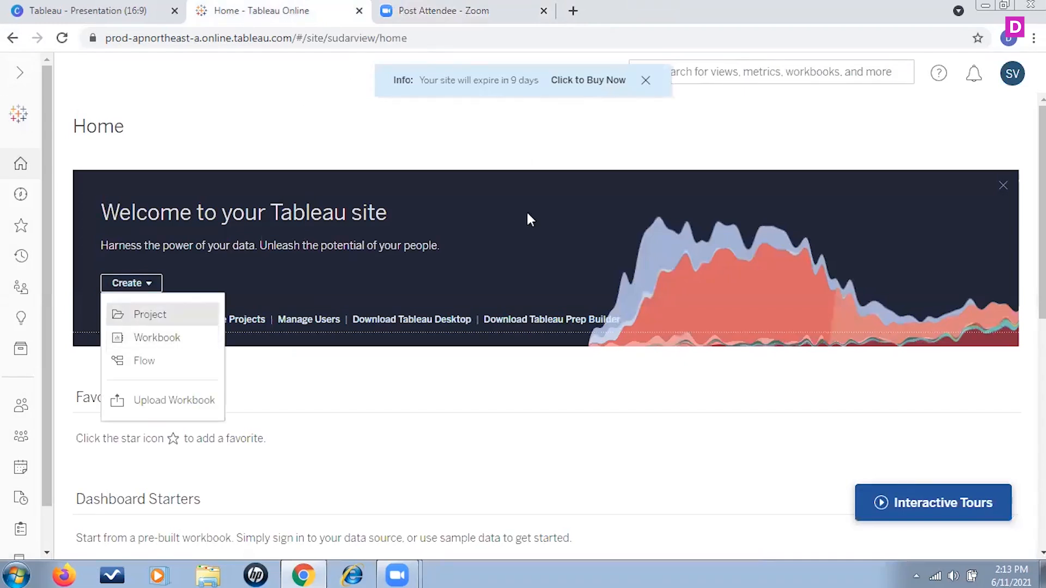
left_click(163, 342)
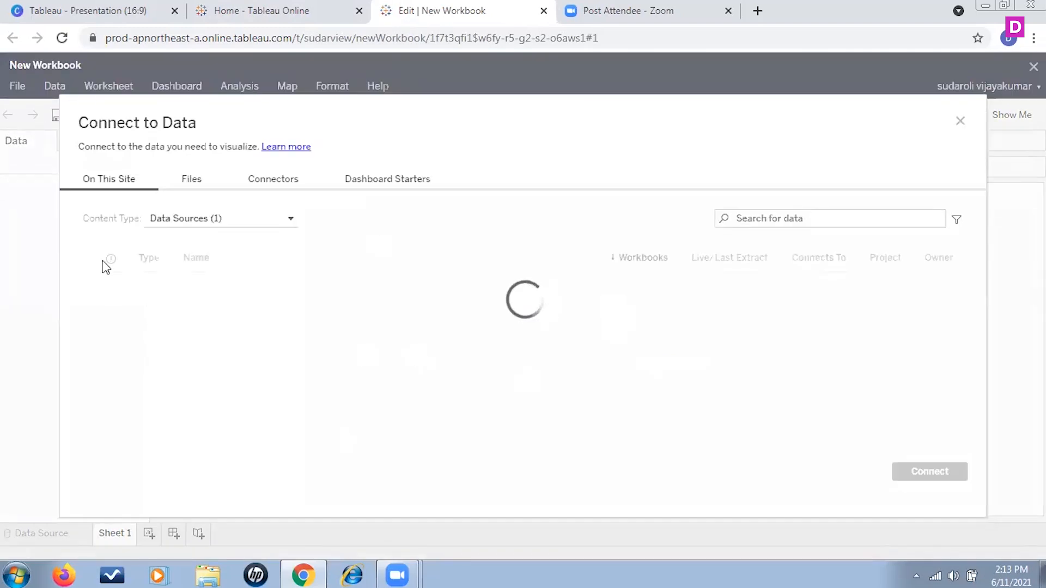
left_click(197, 183)
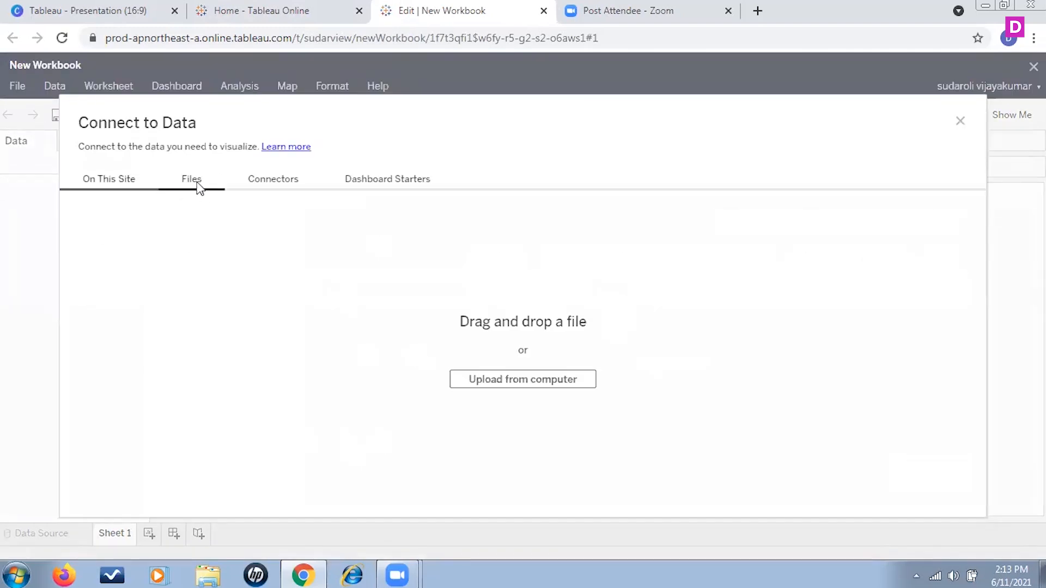
left_click(523, 380)
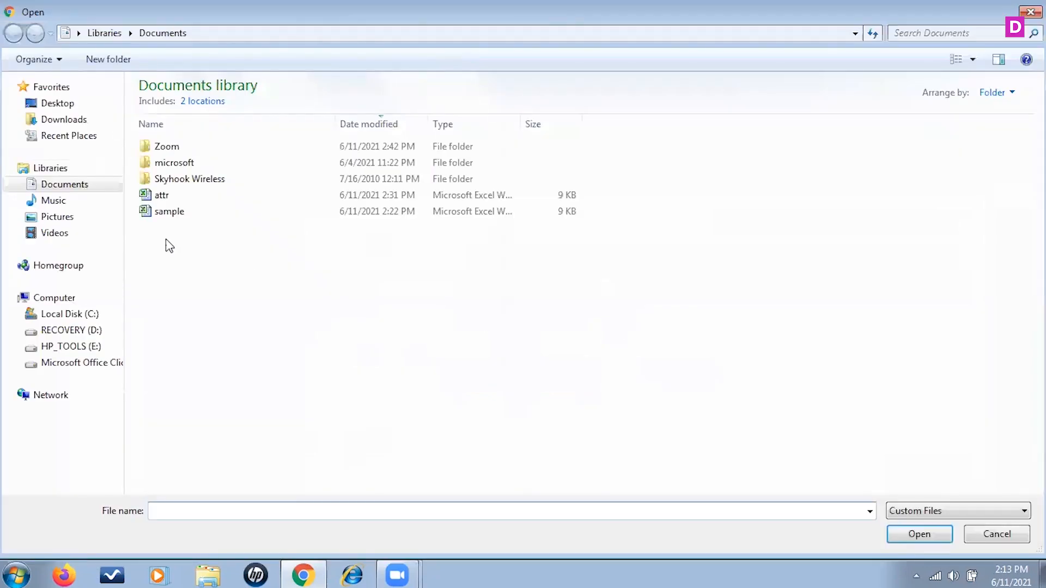
left_click(161, 195)
left_click(923, 537)
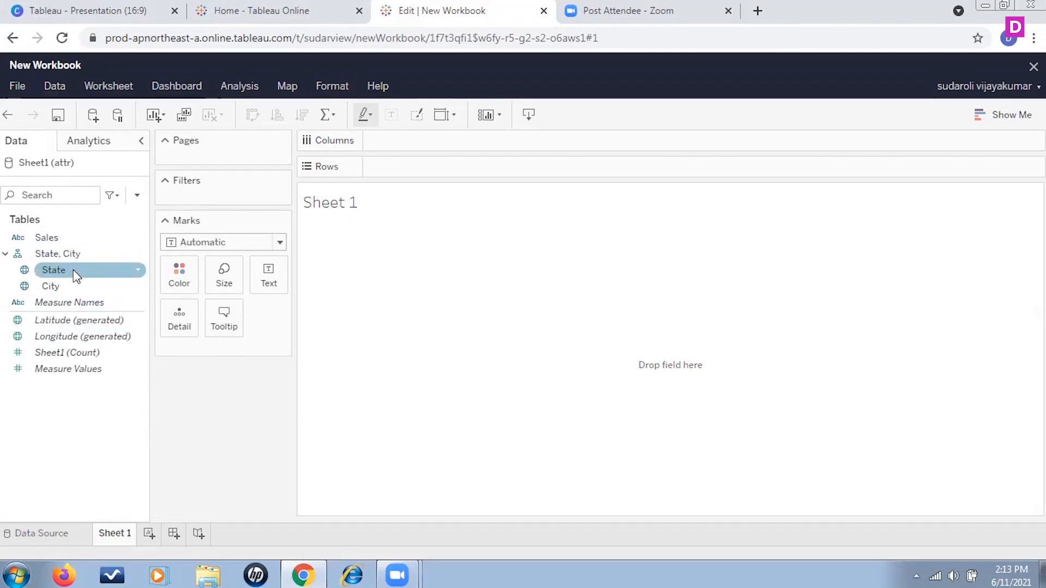
Build a view with State on the Columns shelf and Sales on the Rows shelf
left_click_drag(62, 275, 420, 145)
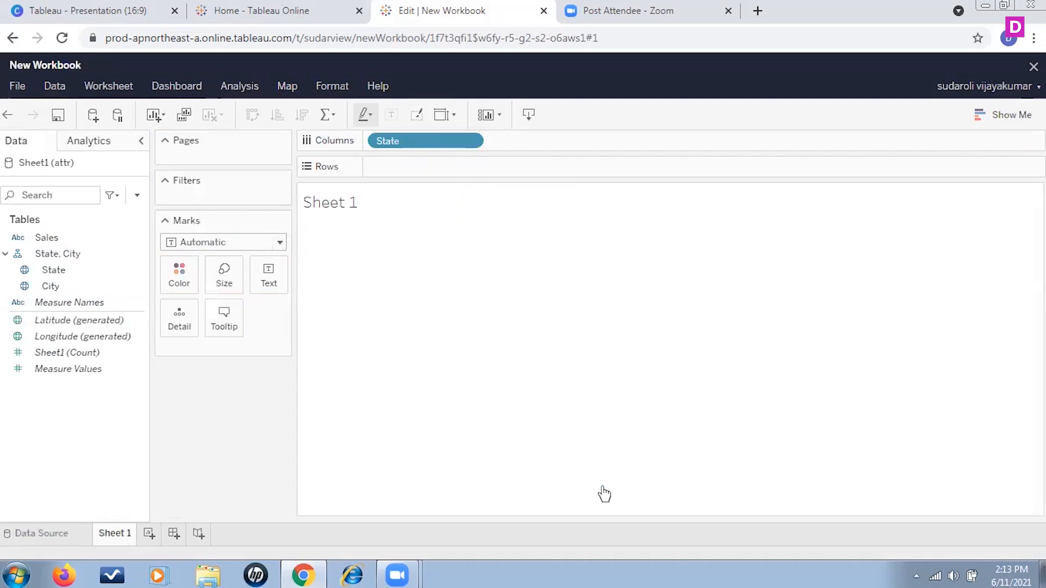
mouse_move(316, 255)
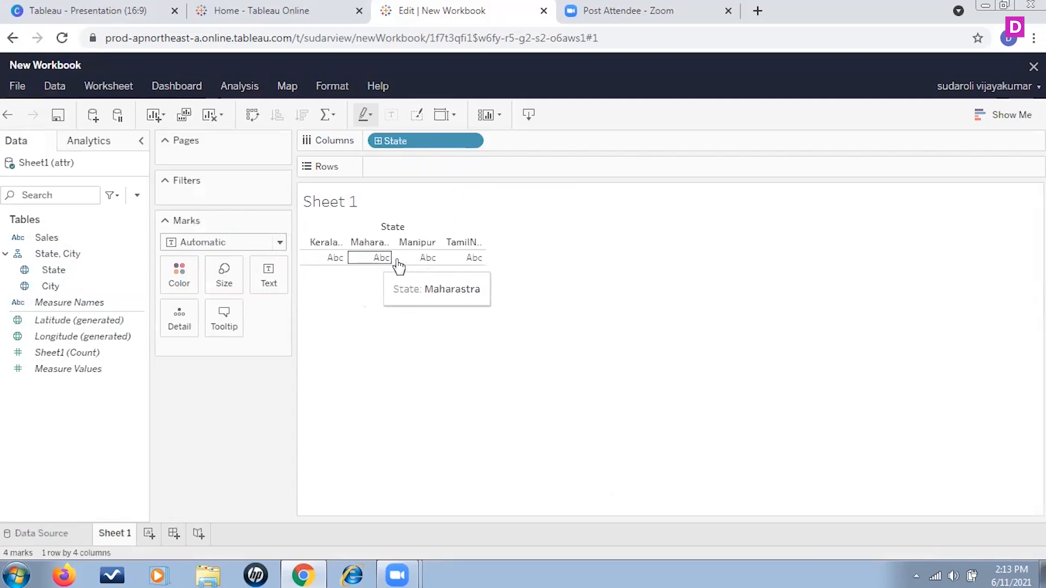
mouse_move(482, 261)
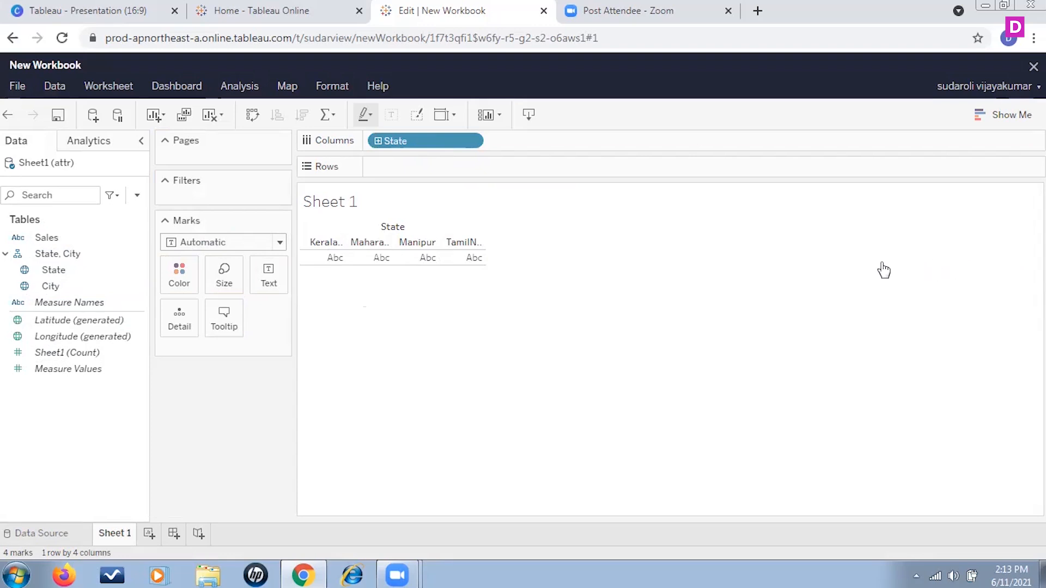
left_click(60, 254)
left_click(77, 238)
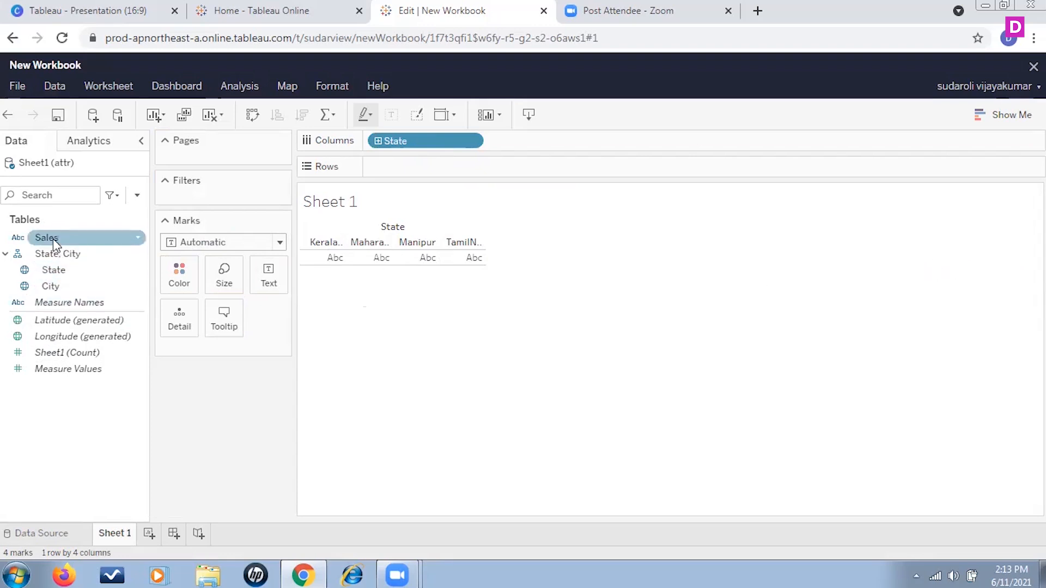
left_click_drag(54, 238, 414, 173)
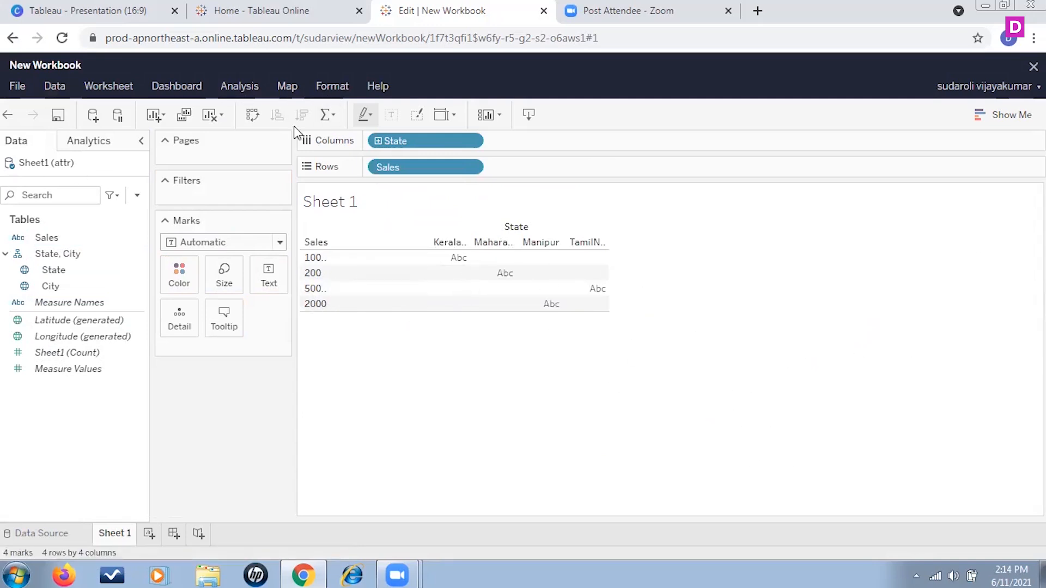
left_click(237, 86)
mouse_move(363, 253)
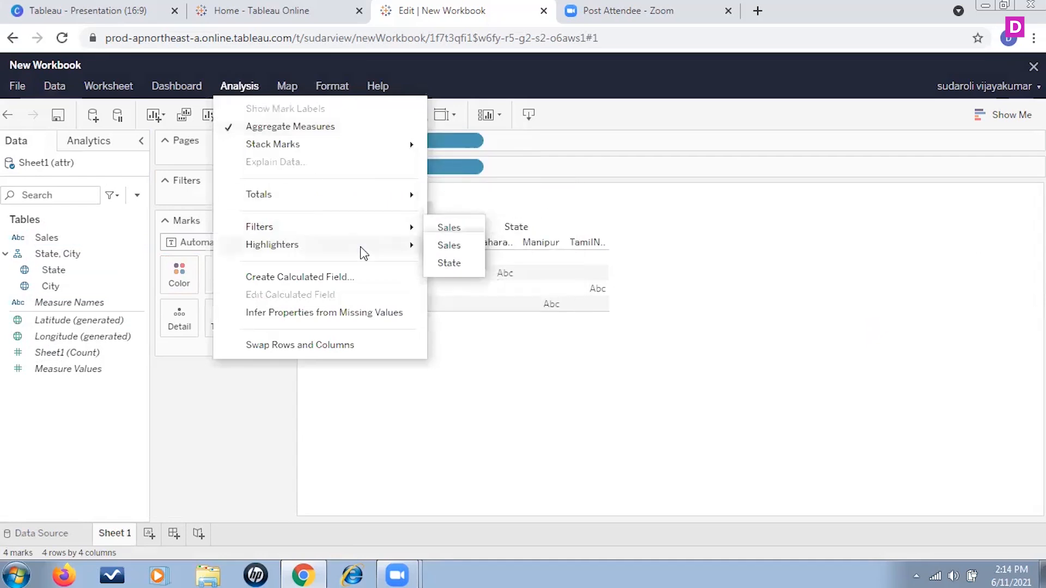
left_click(392, 278)
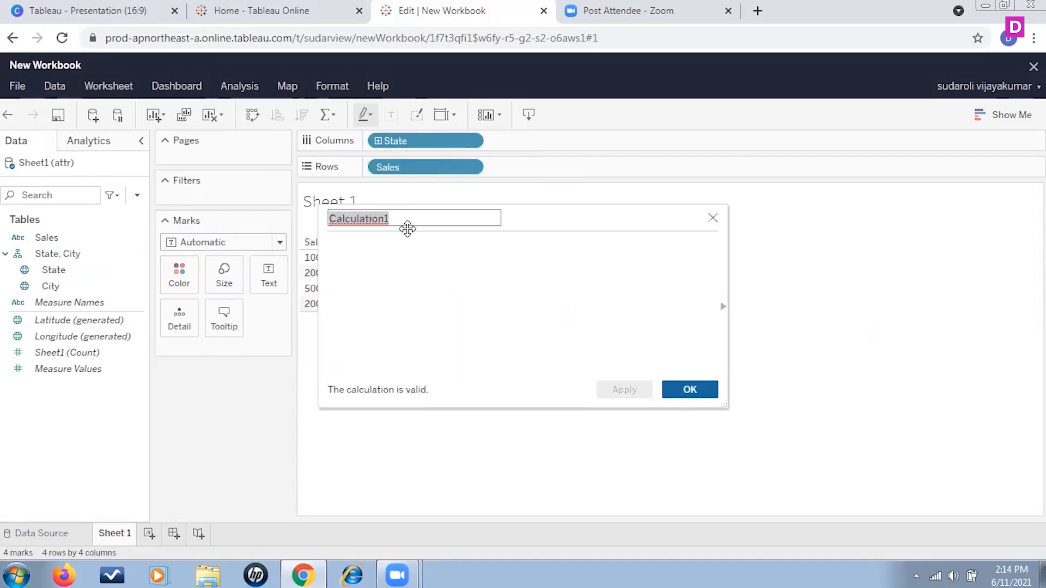
type("attr")
left_click(687, 388)
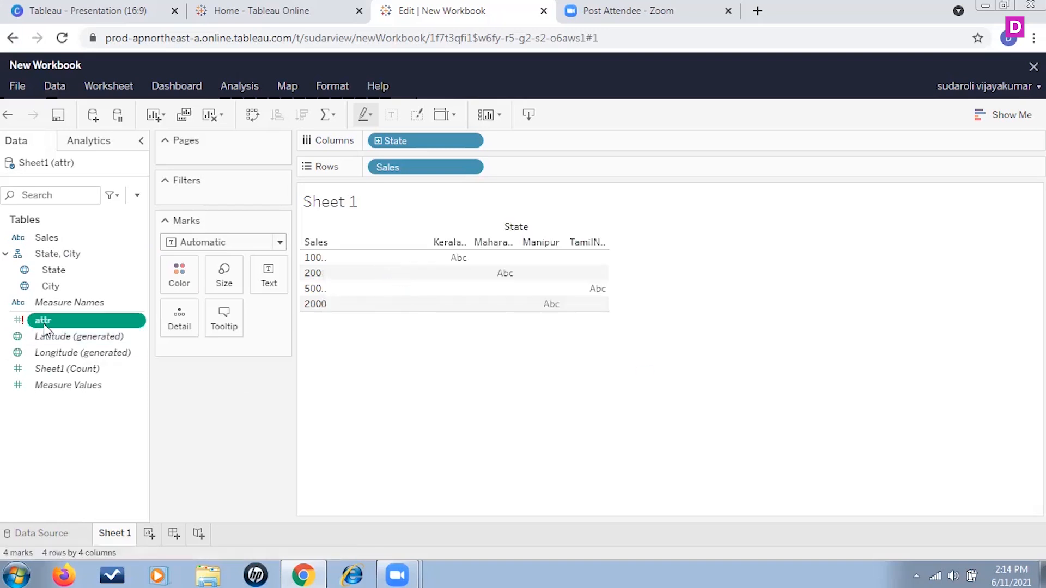
left_click(138, 322)
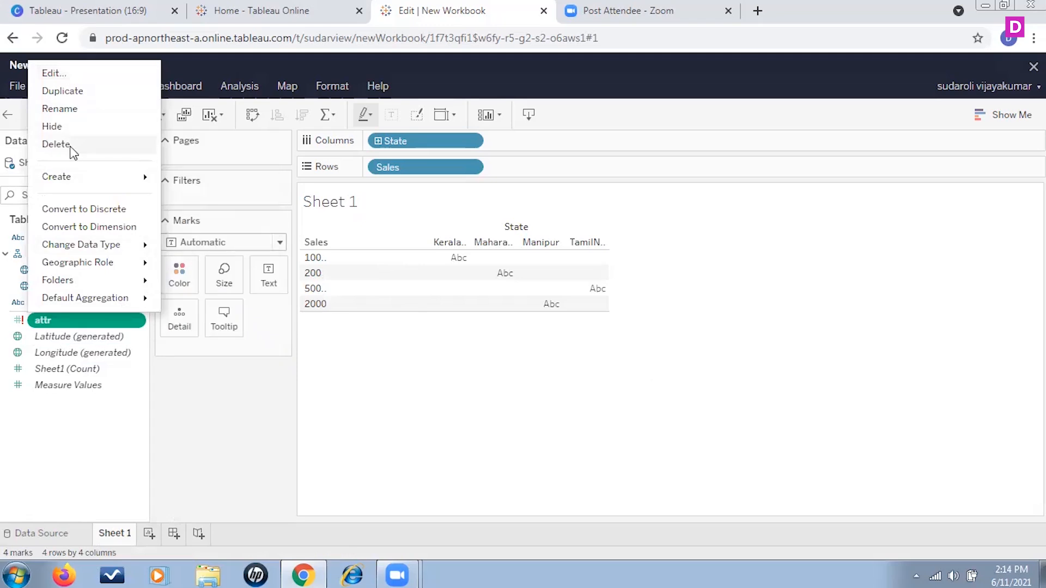
left_click(56, 145)
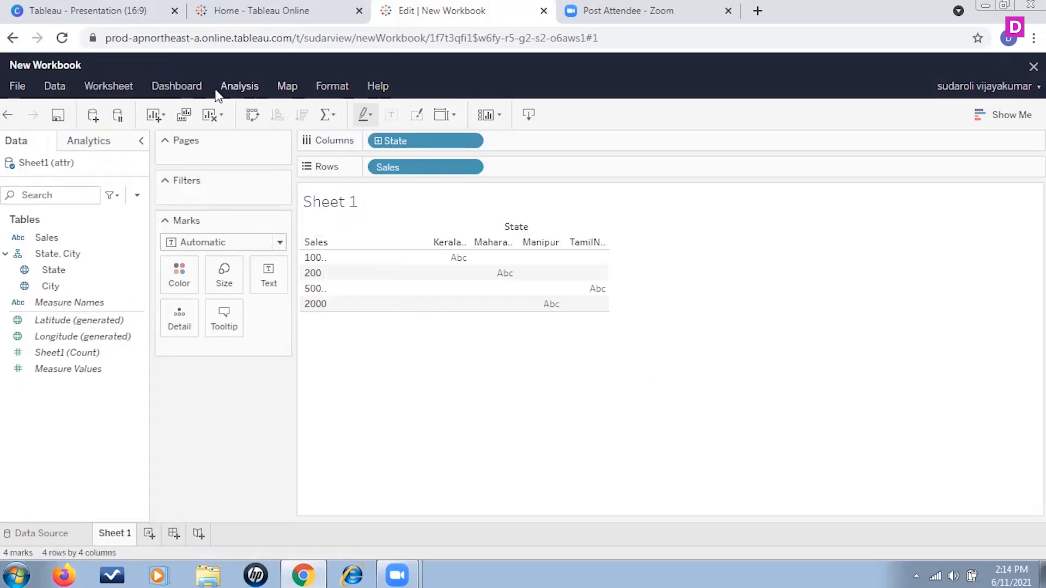
Create a calculated field named attr with the formula attr([State])
left_click(252, 88)
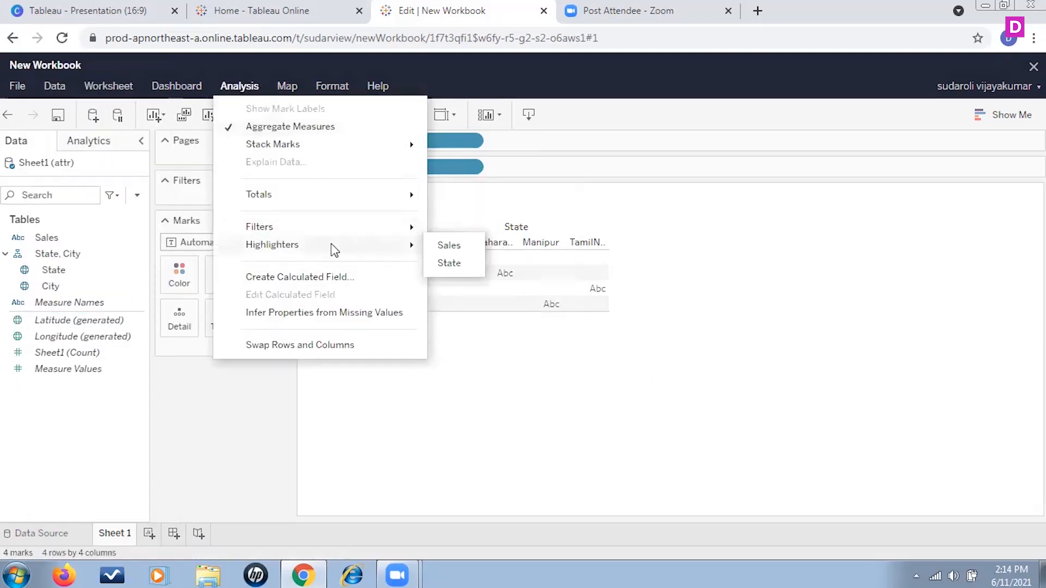
left_click(344, 277)
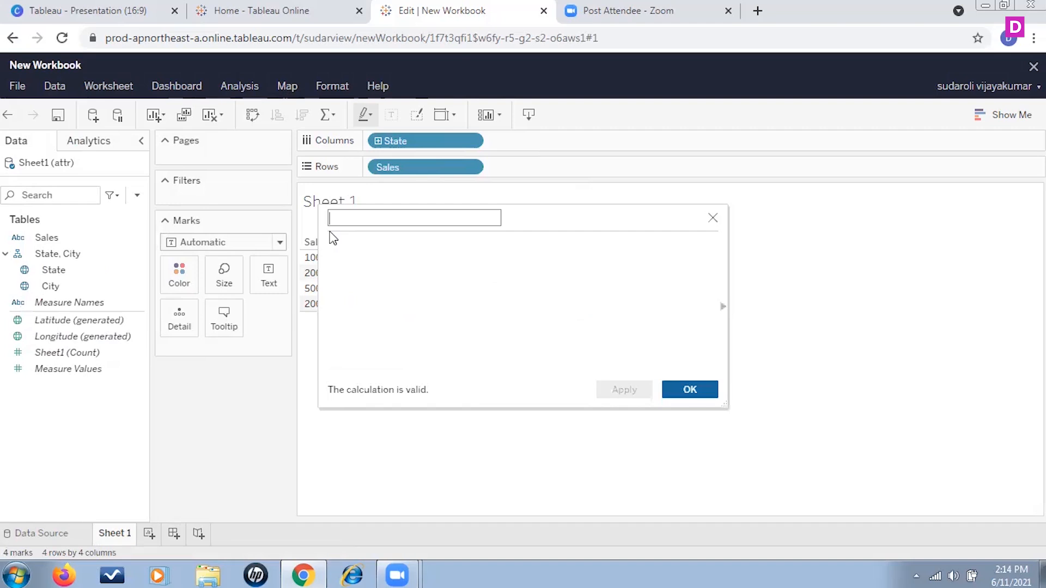
left_click(387, 249)
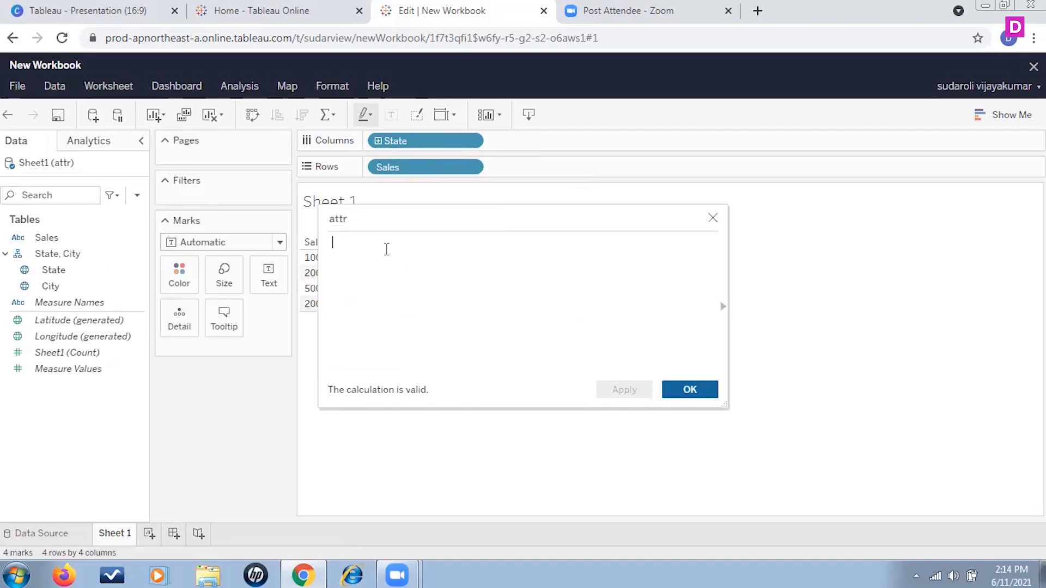
type("attr")
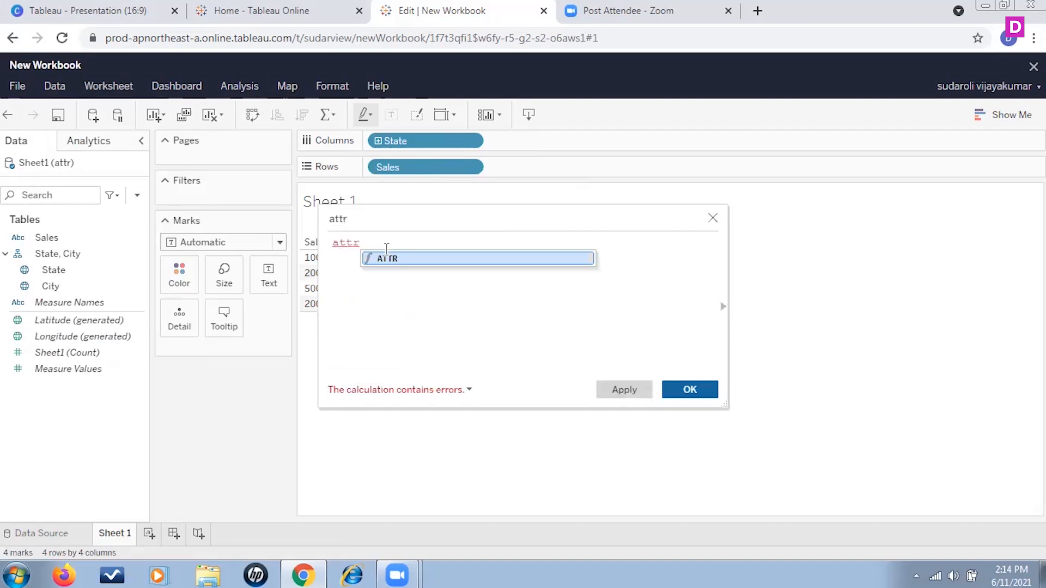
type("(stat")
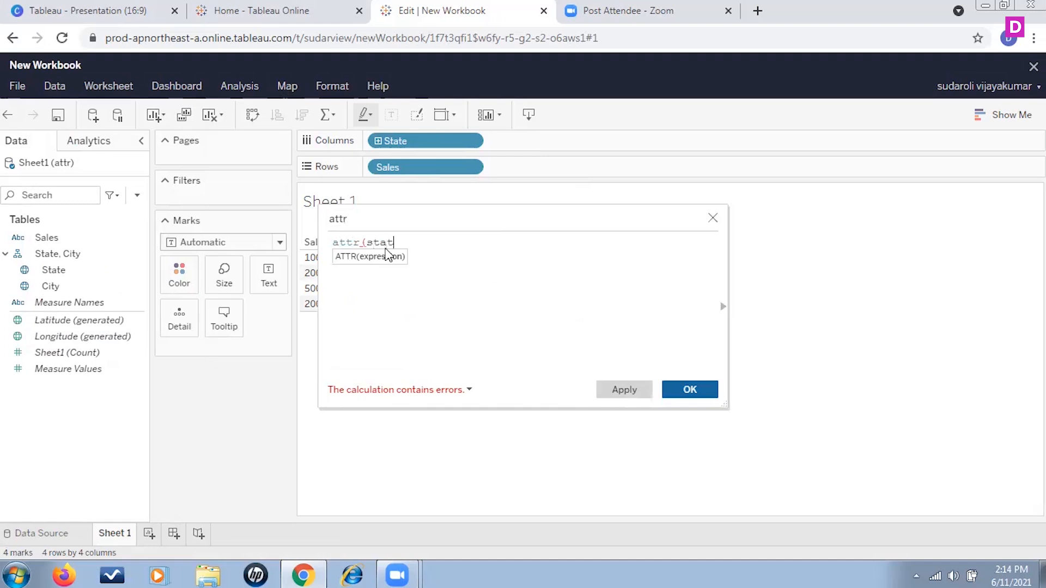
type("e")
type(")")
key("BackSpace")
key("BackSpace")
key("BackSpace")
left_click(422, 272)
type(")")
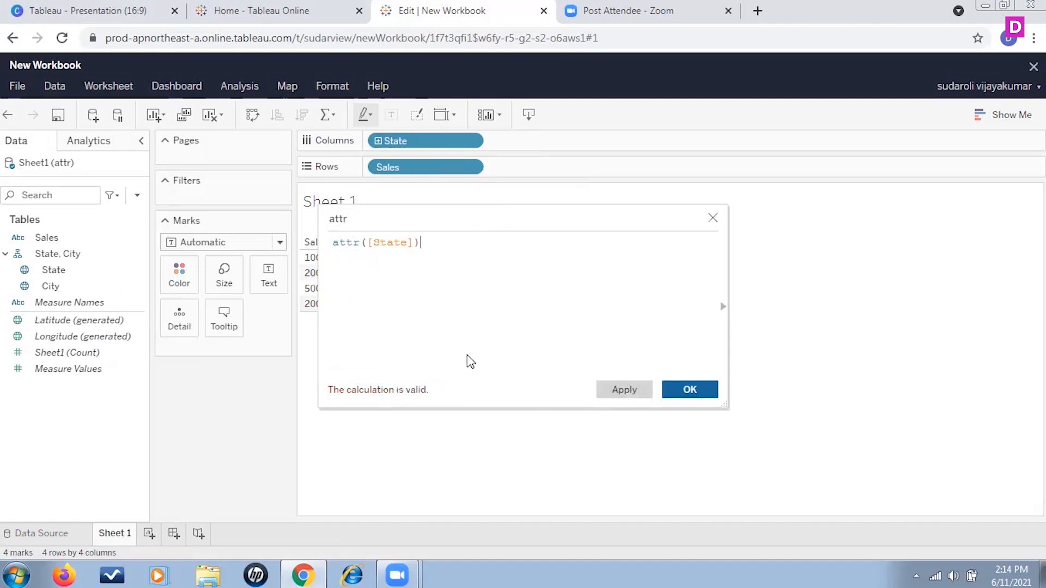
left_click(688, 388)
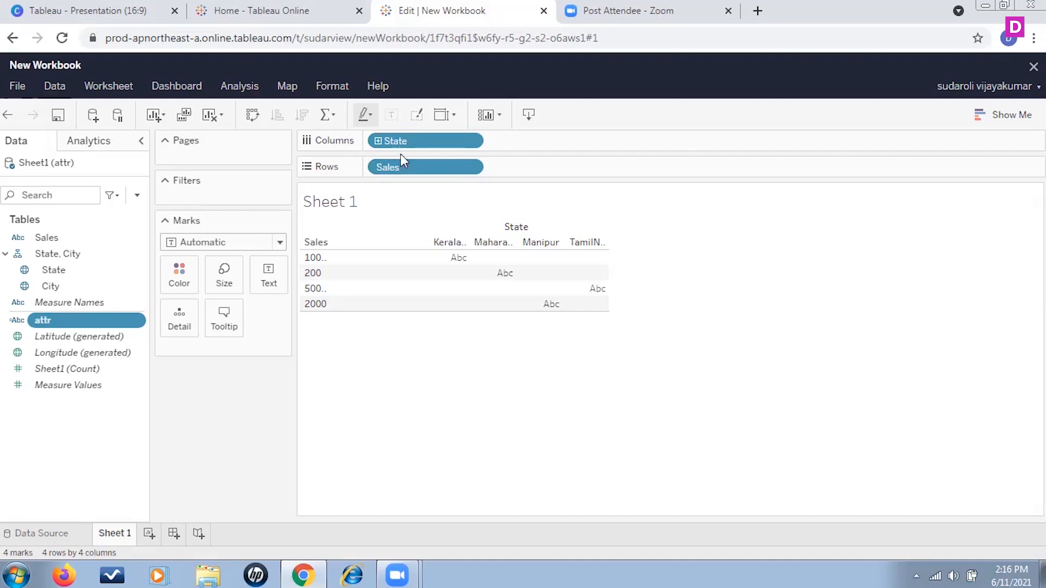
Try to create a calculated field named corr using the CORR function with state and the Sales field as arguments
left_click(240, 86)
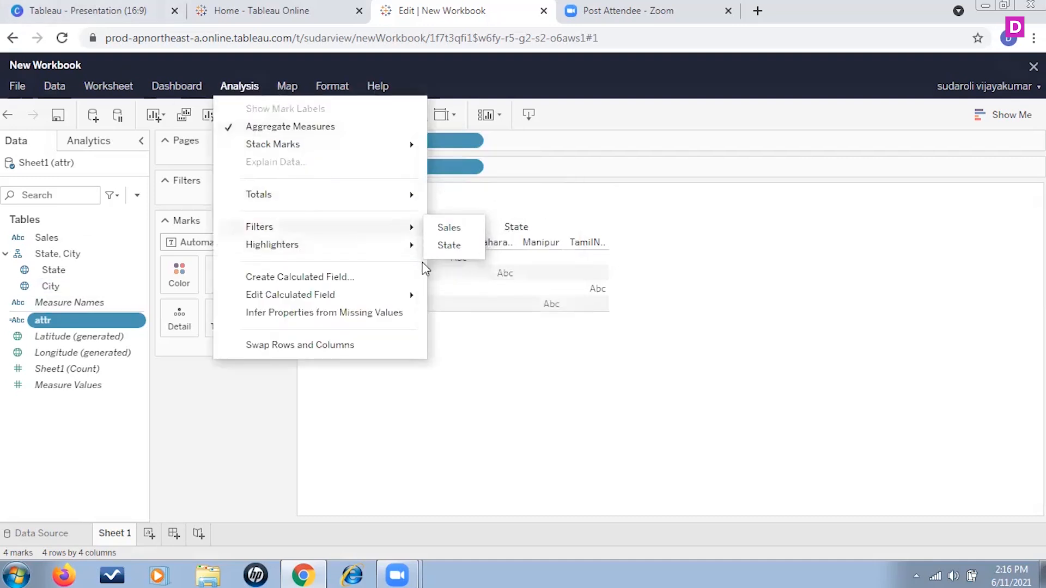
left_click(364, 276)
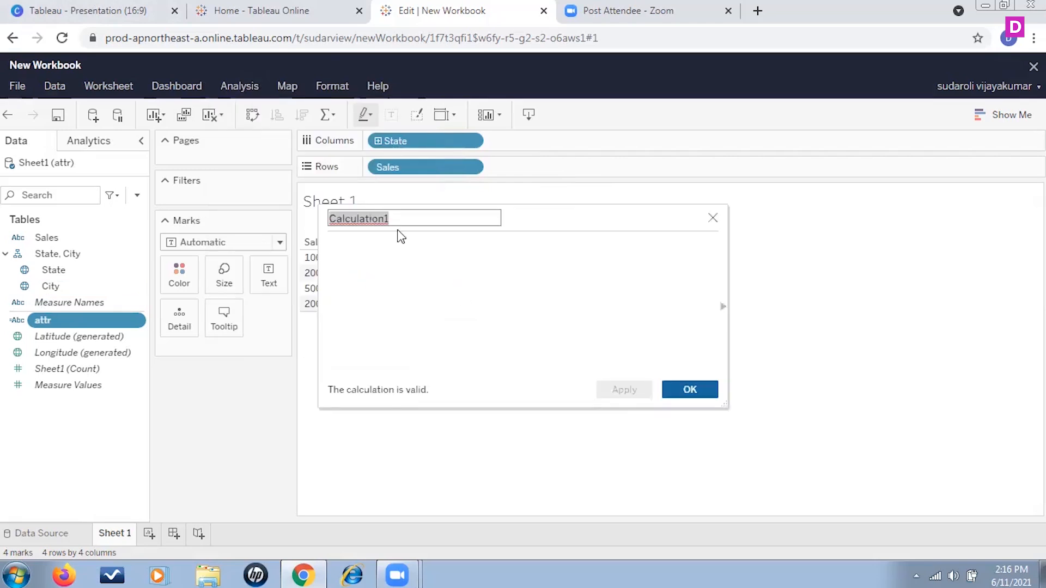
type("corr")
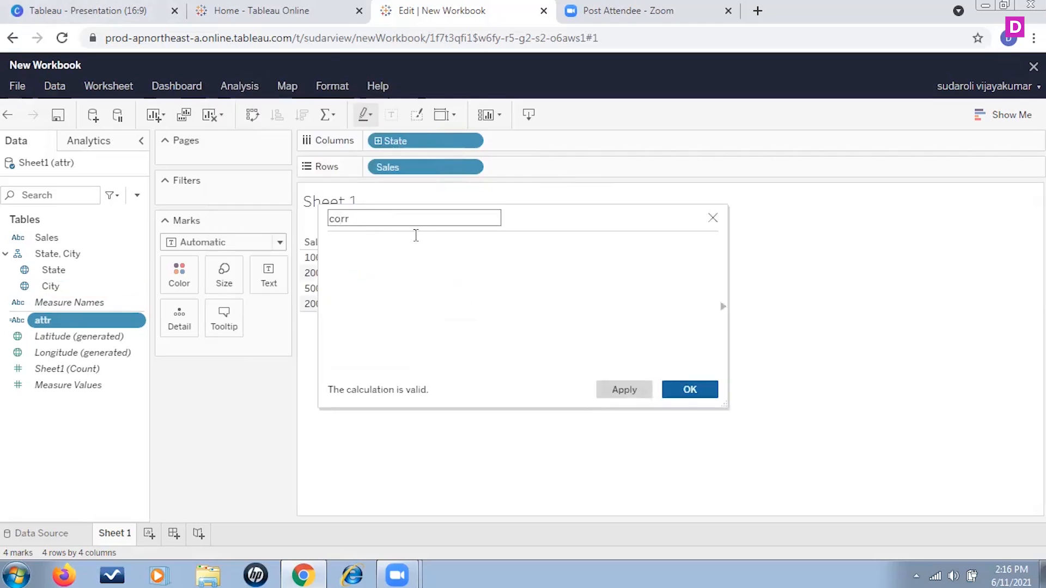
left_click(371, 265)
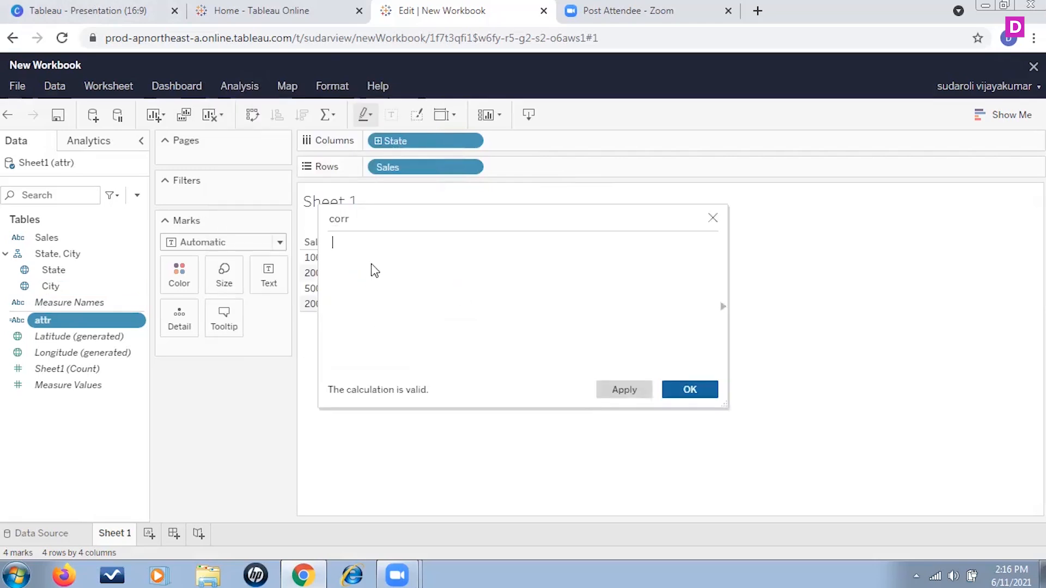
type("corr")
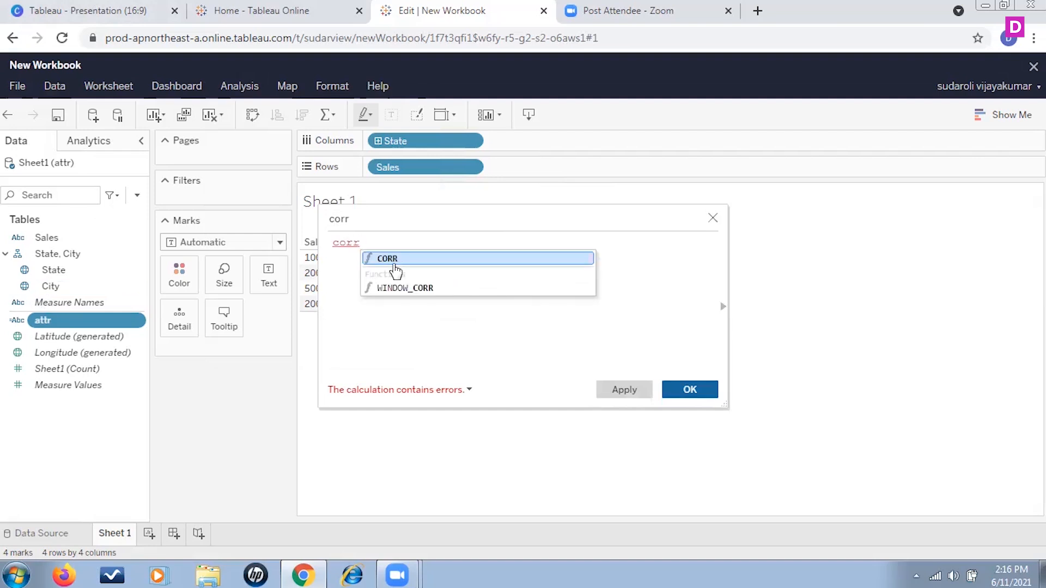
left_click(396, 259)
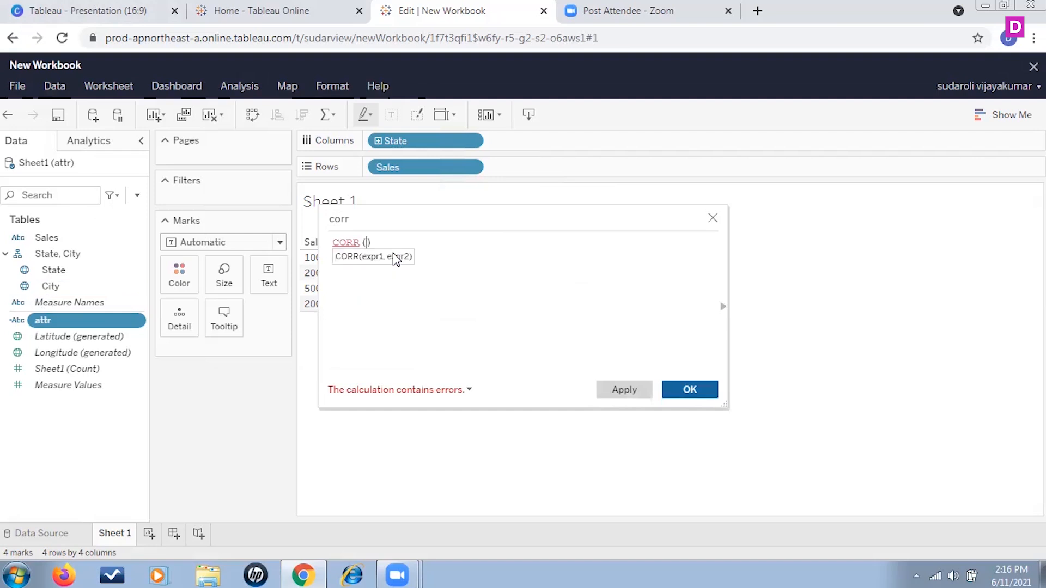
type("state,sales")
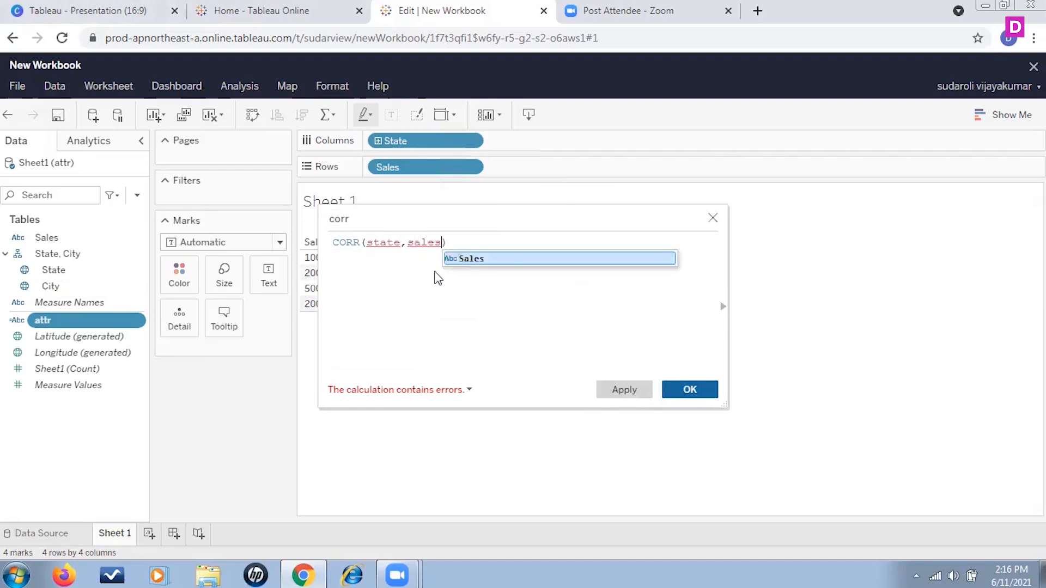
left_click(482, 259)
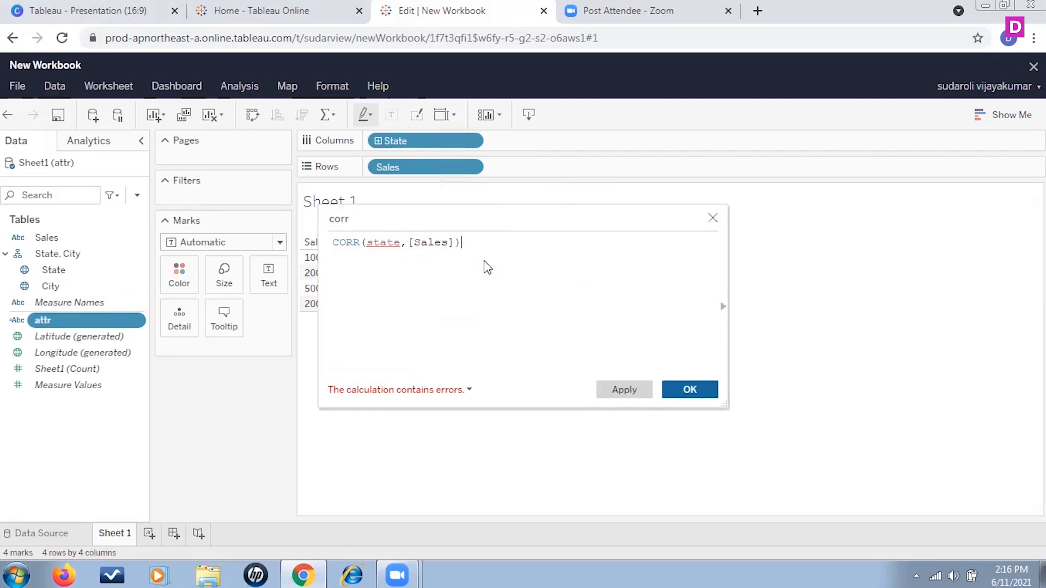
Replace the unrecognized state argument in the CORR formula with the State field
left_click(390, 244)
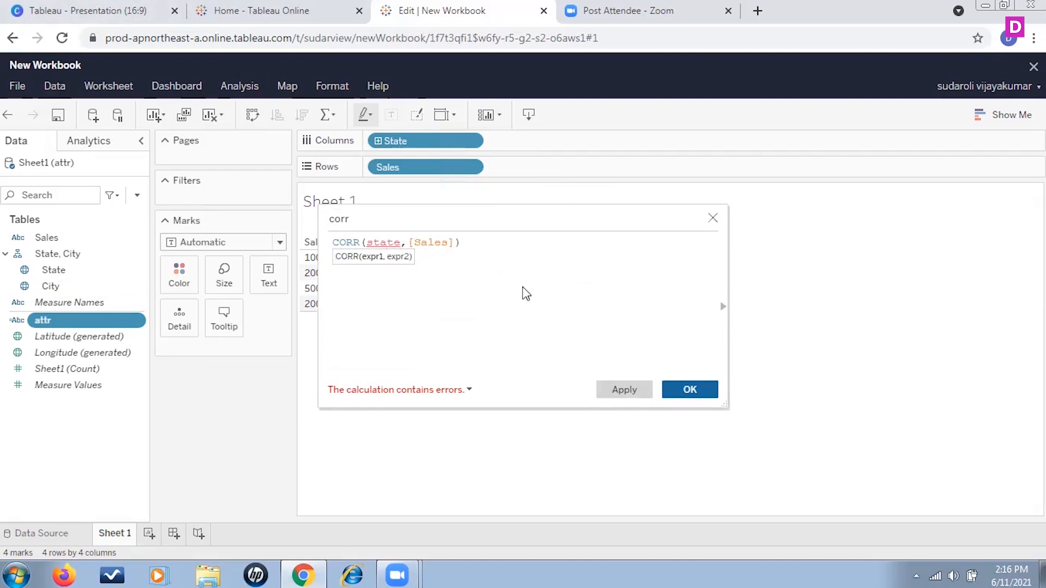
key("BackSpace")
key("BackSpace")
key("BackSpace")
key("BackSpace")
type("tate")
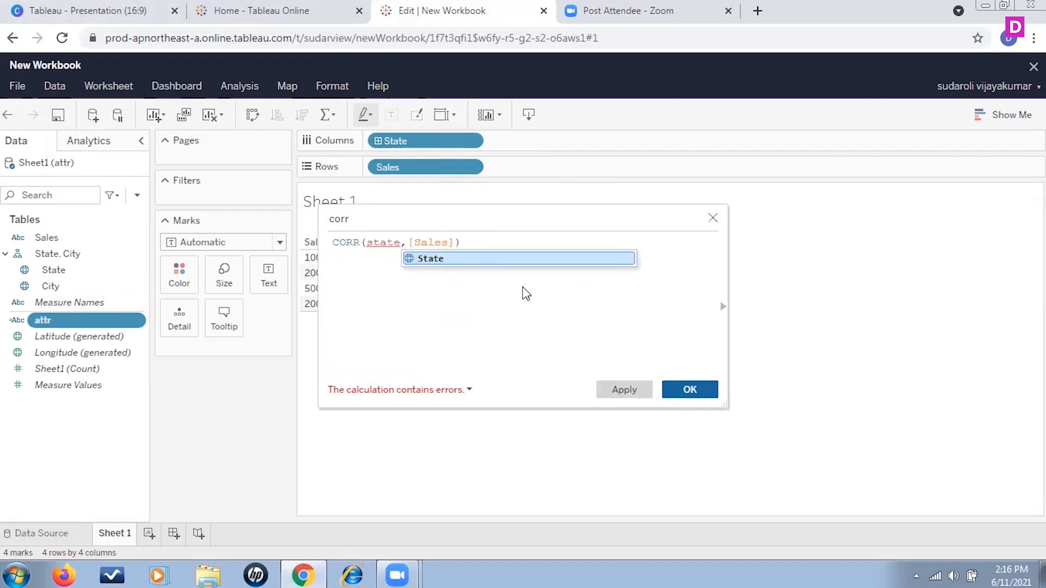
left_click(483, 260)
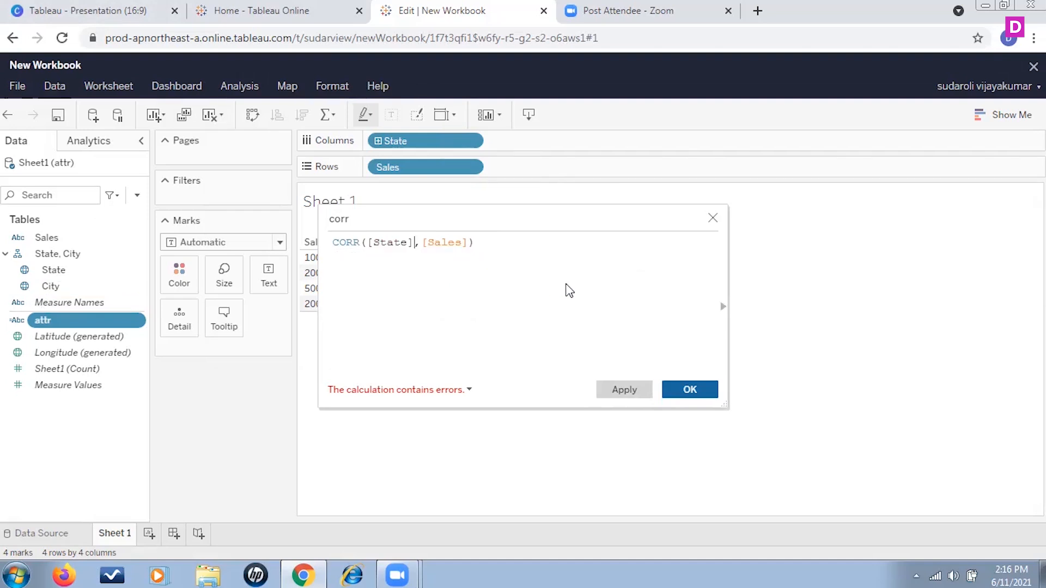
Re-enter the Sales field and the closing parenthesis so the formula reads CORR([State],[Sales])
left_click(481, 245)
key("BackSpace")
key("BackSpace")
key("BackSpace")
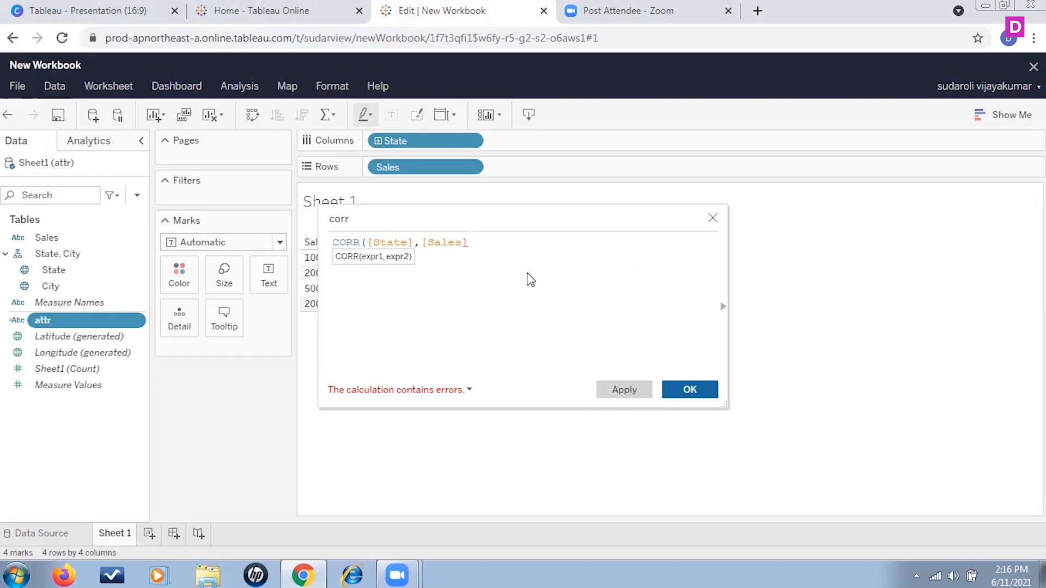
key("BackSpace")
key("BackSpace")
key("BackSpace")
key("BackSpace")
key("BackSpace")
type("sales")
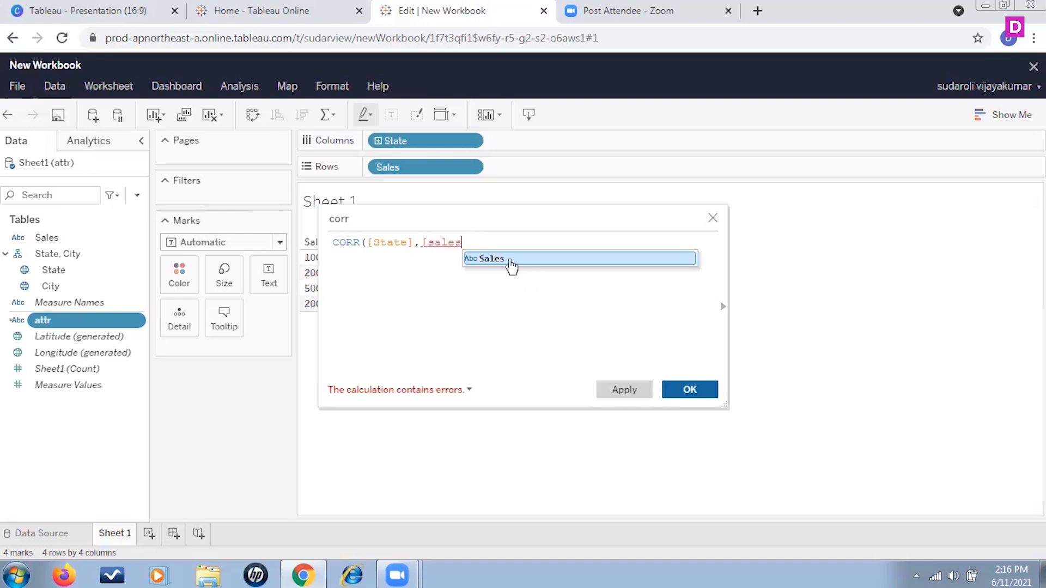
left_click(509, 263)
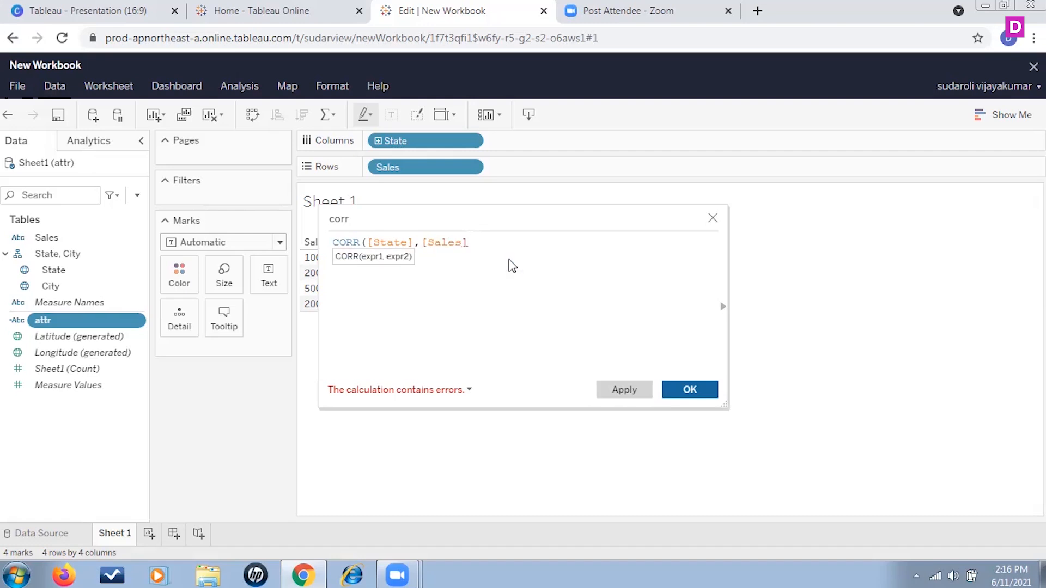
type(")")
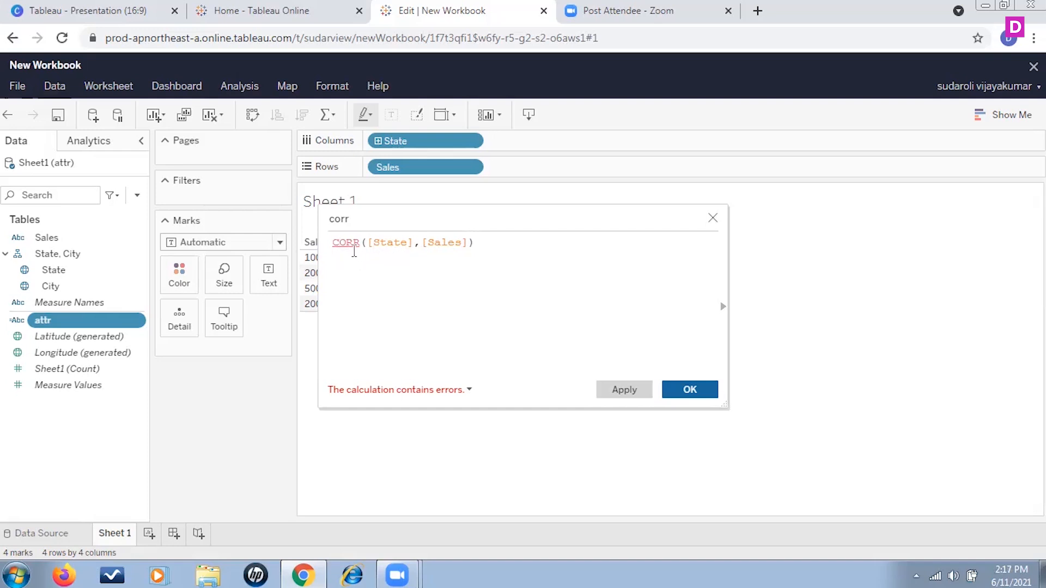
Try the formula corr([City],[State]) in place of the current one, and discard the corr calculated field
left_click(340, 242)
left_click_drag(470, 243, 331, 246)
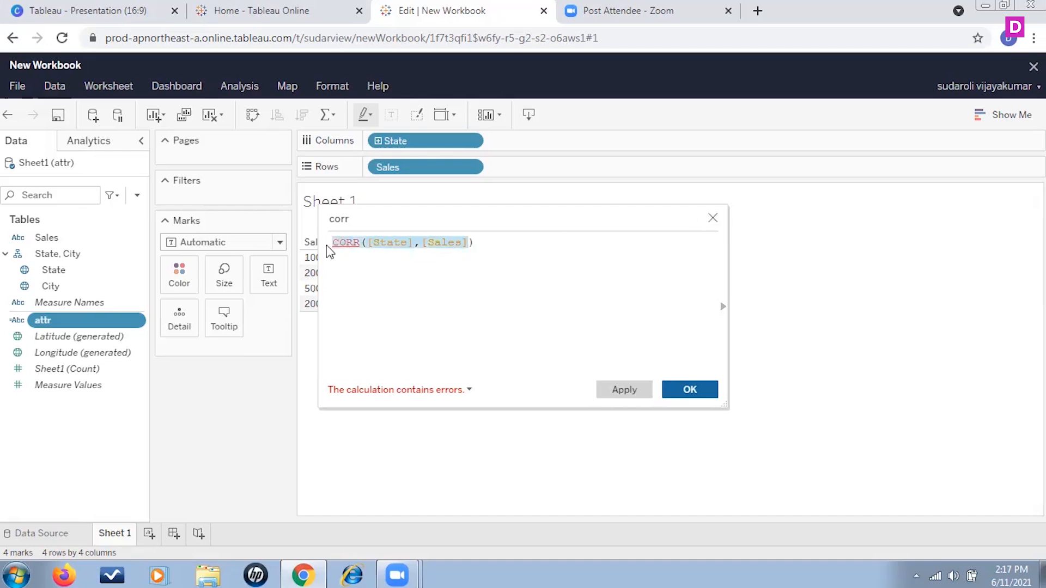
key("BackSpace")
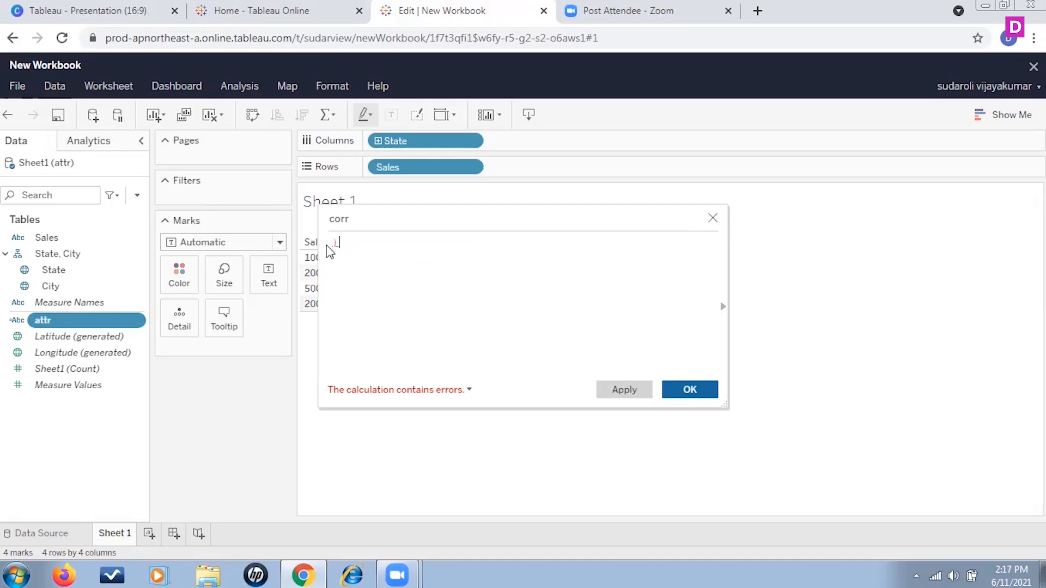
key("BackSpace")
type("corr (")
type("city")
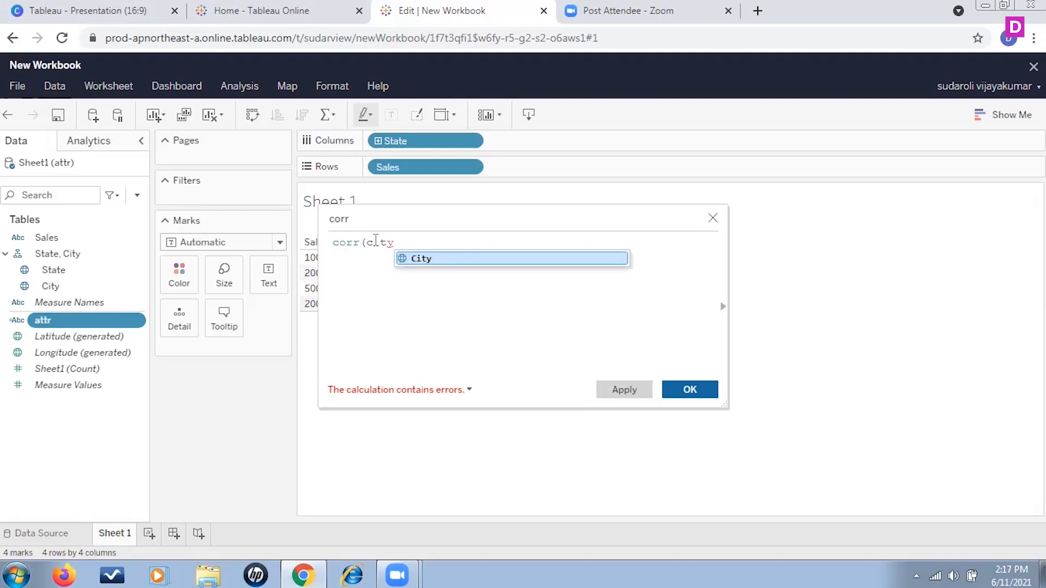
left_click(407, 259)
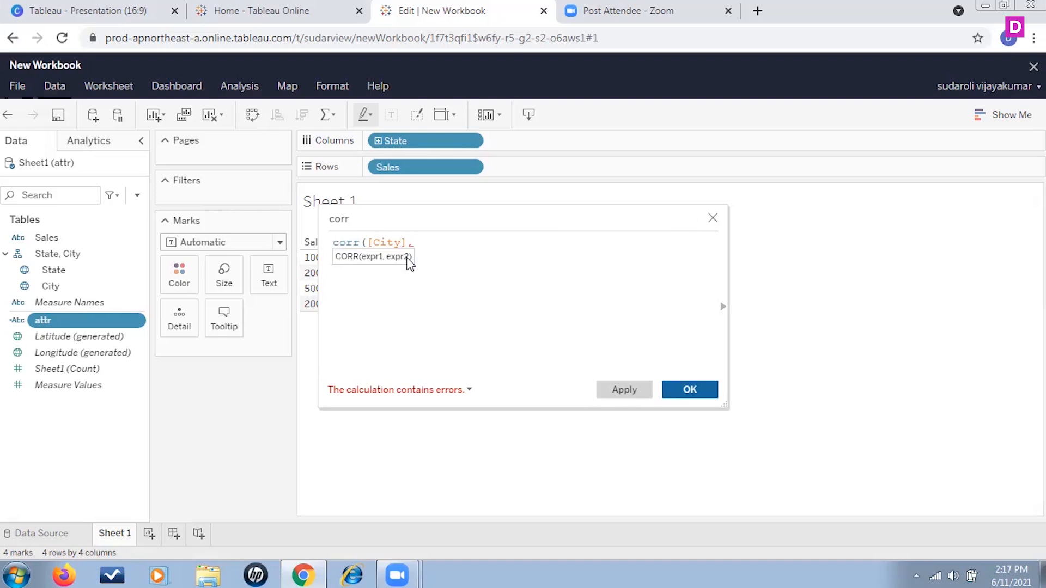
type("[sta")
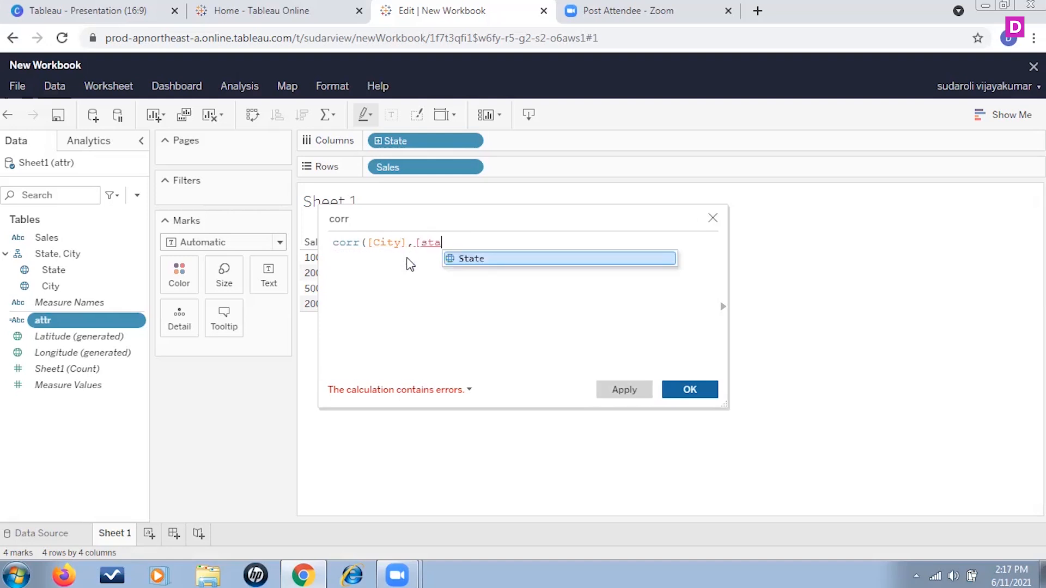
left_click(495, 259)
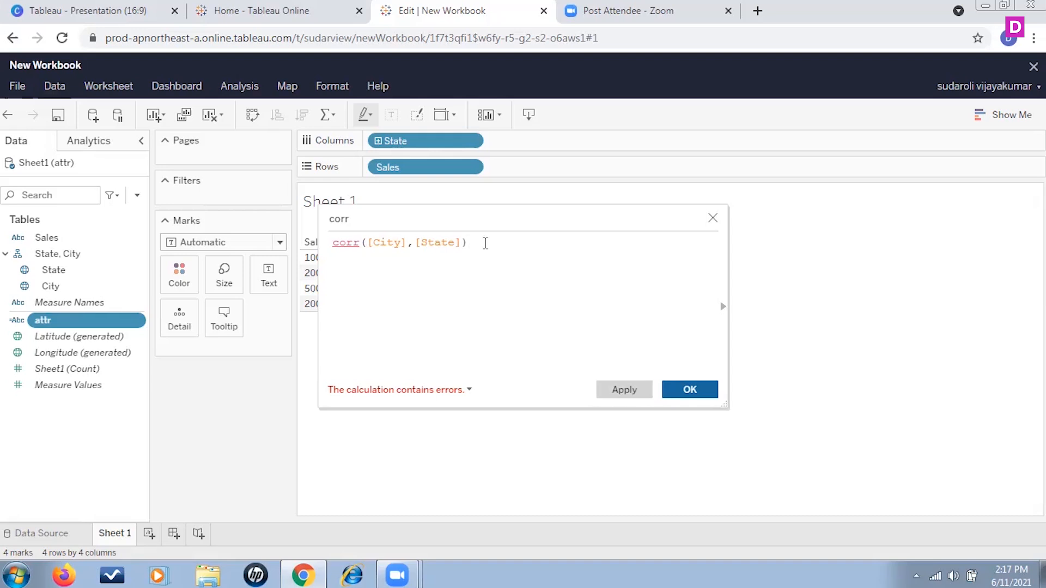
left_click(715, 220)
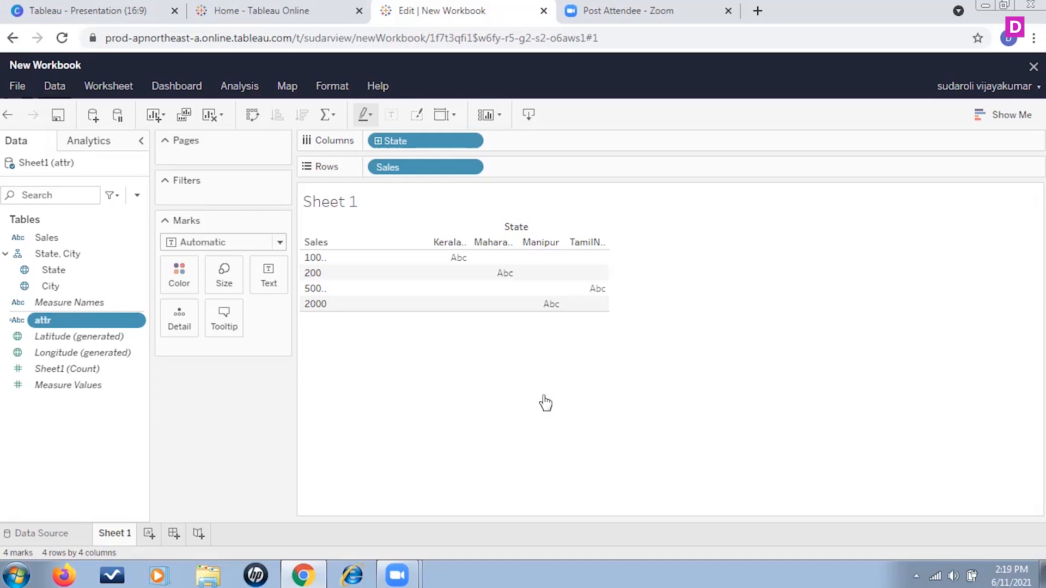
Switch to the Tableau presentation in Canva, present it full screen and advance to the Logical Function slide
left_click(133, 10)
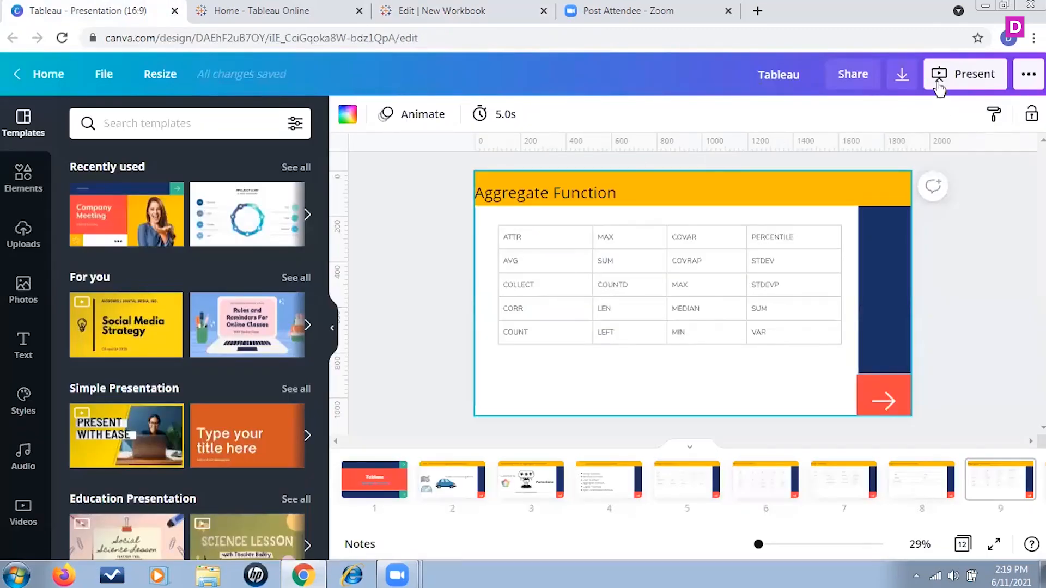
left_click(956, 73)
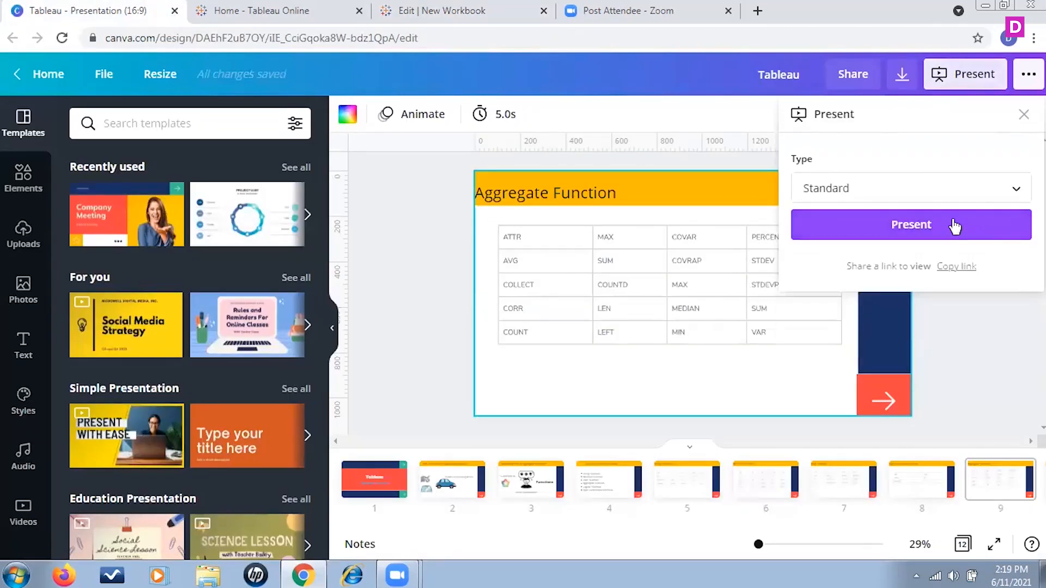
left_click(955, 225)
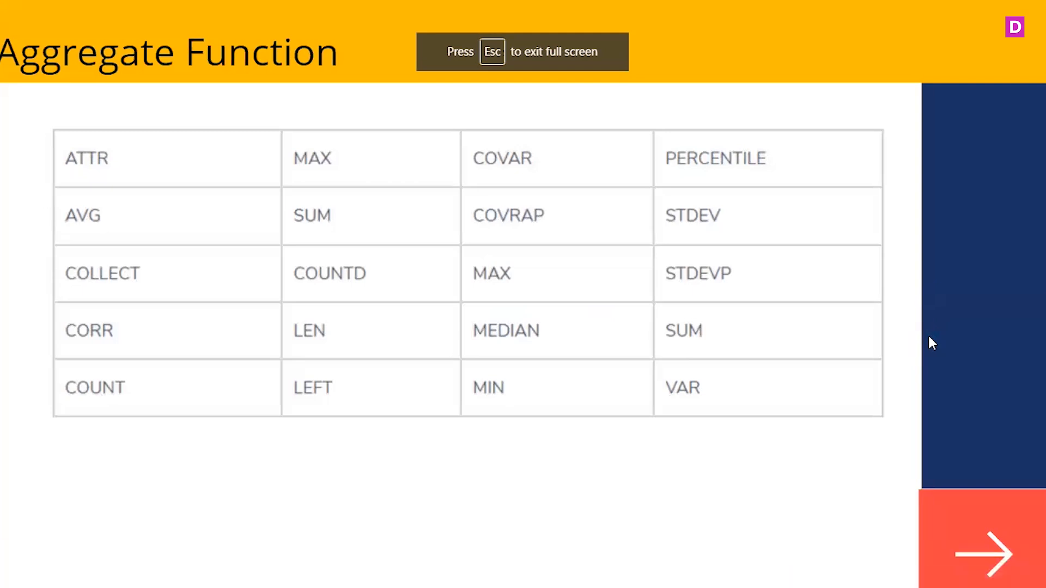
key("Right")
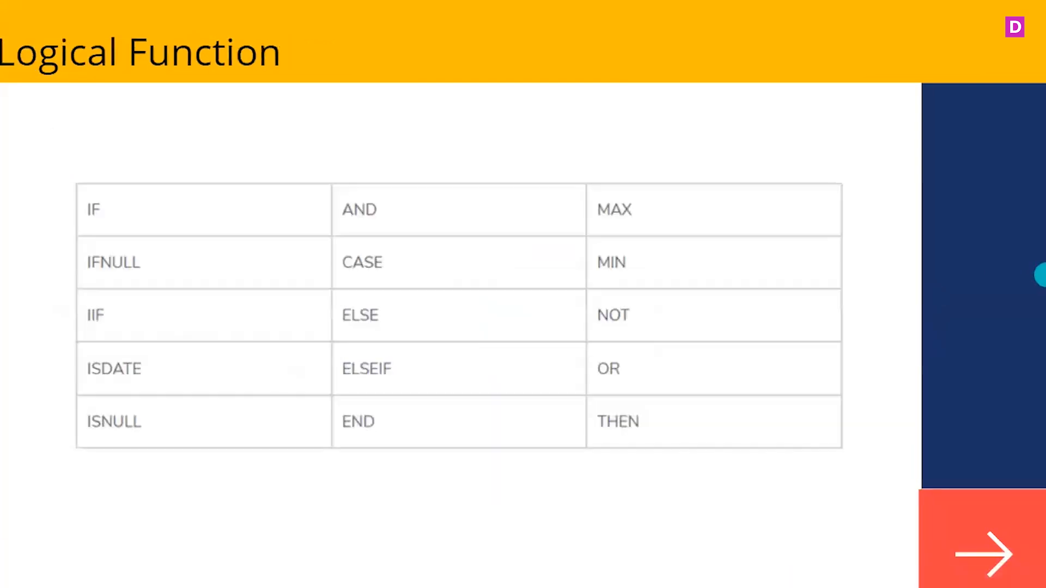